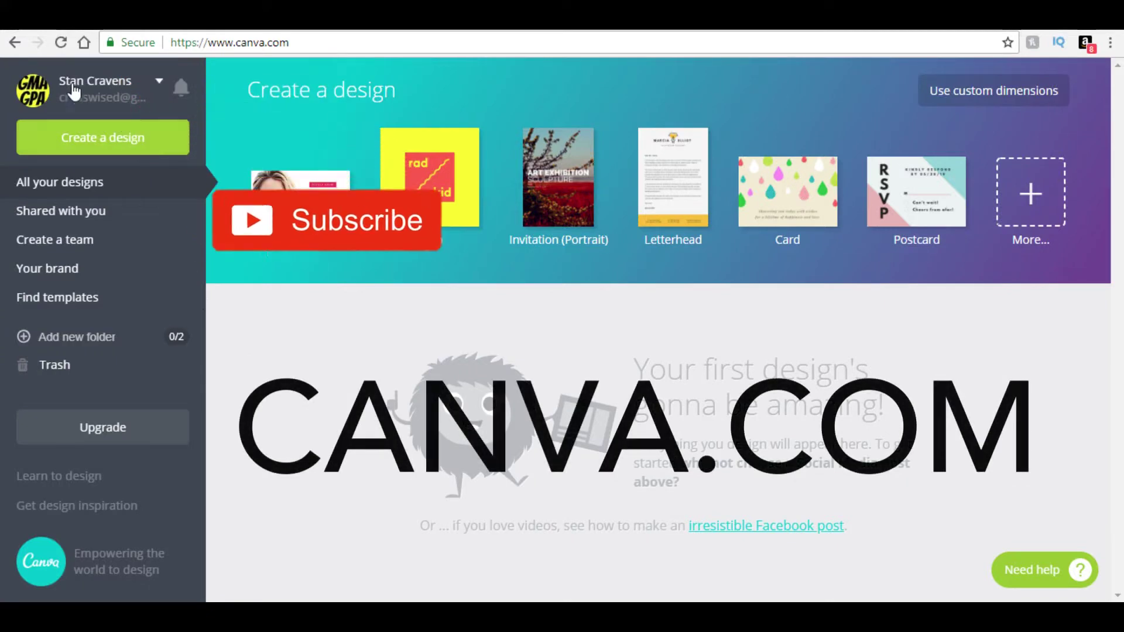
Create a blank custom-size design of 800 × 800 px.
left_click(155, 82)
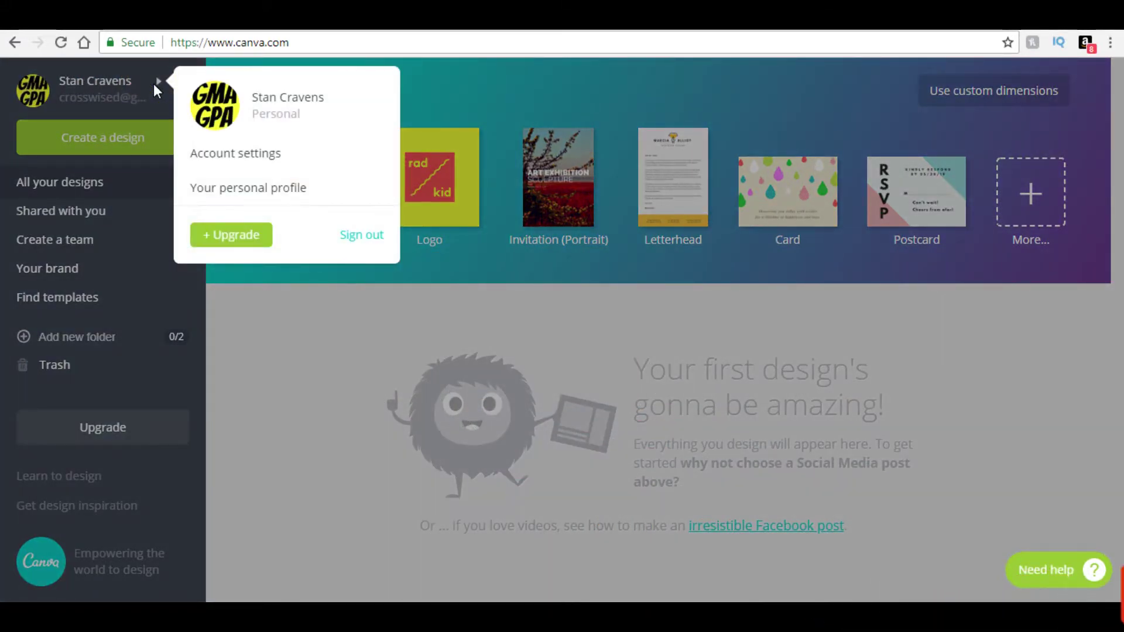
left_click(235, 316)
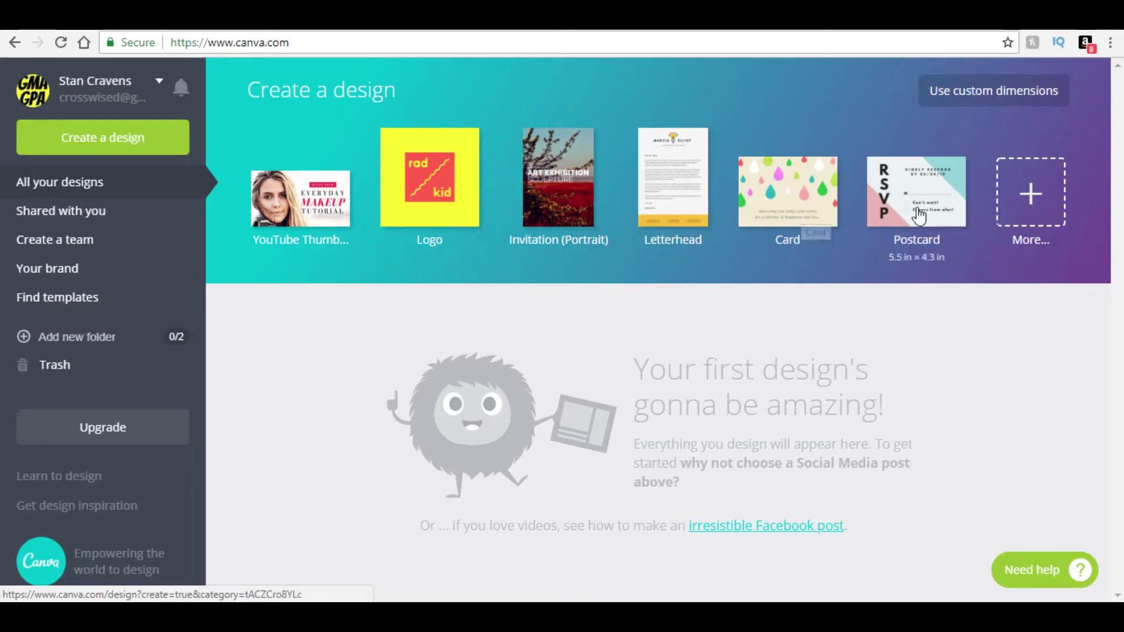
key("ctrl+plus")
key("ctrl+plus")
key("ctrl+plus")
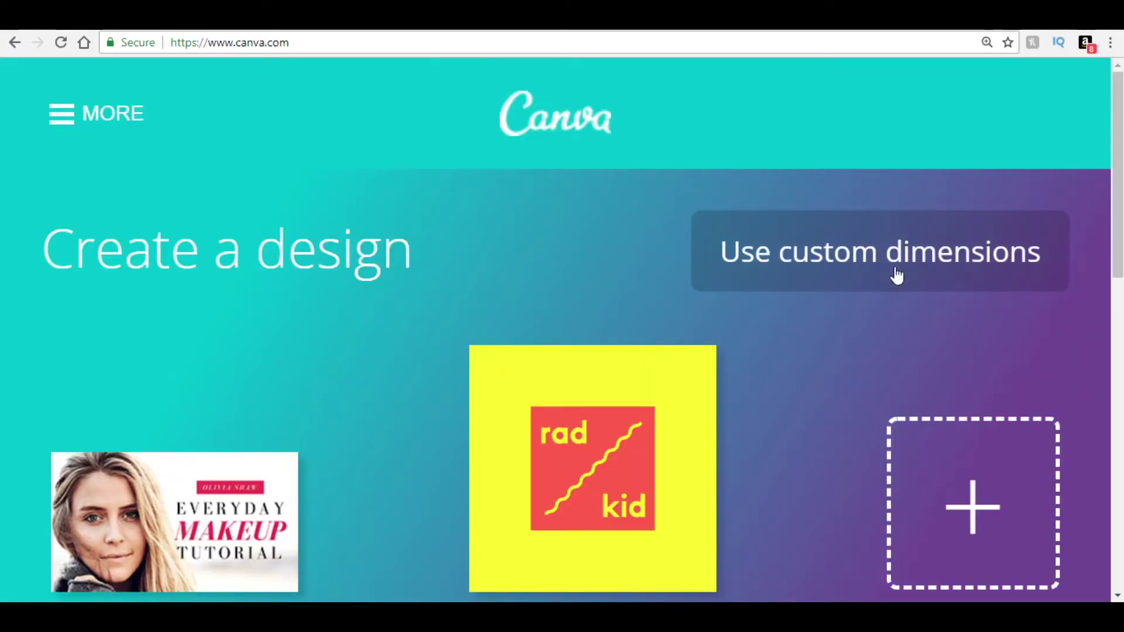
left_click(896, 261)
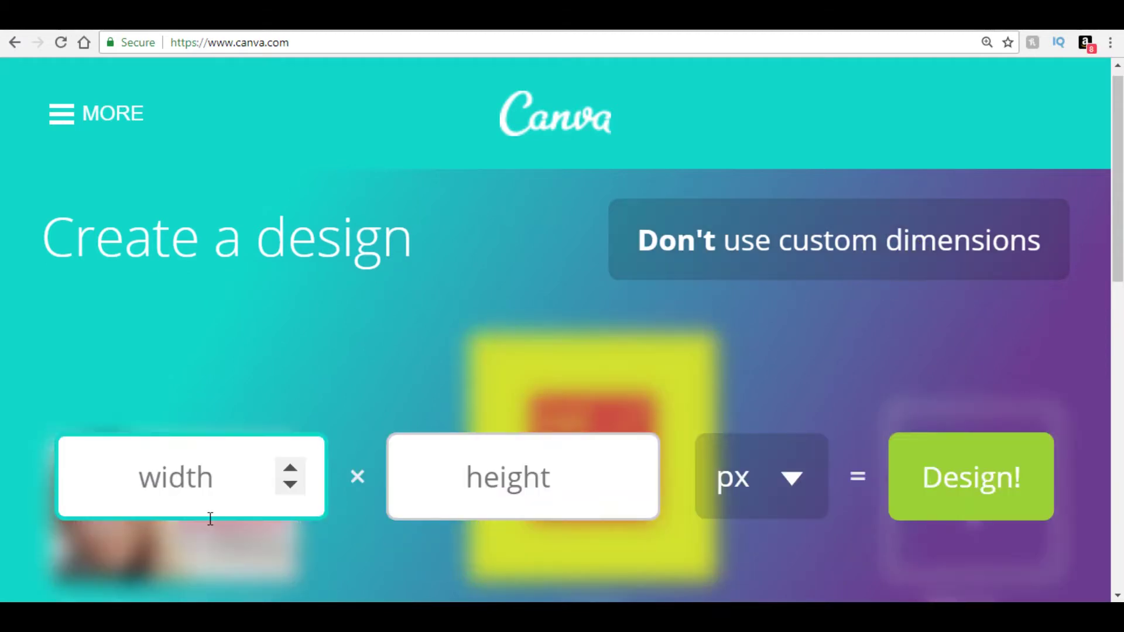
type("800")
key("Tab")
type("80")
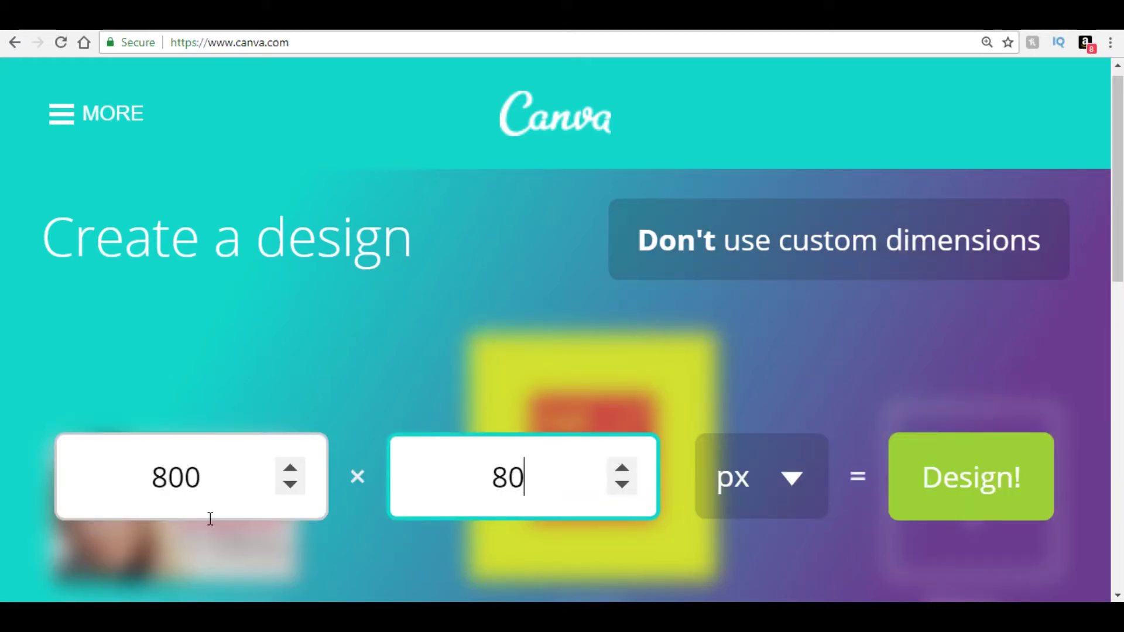
type("0")
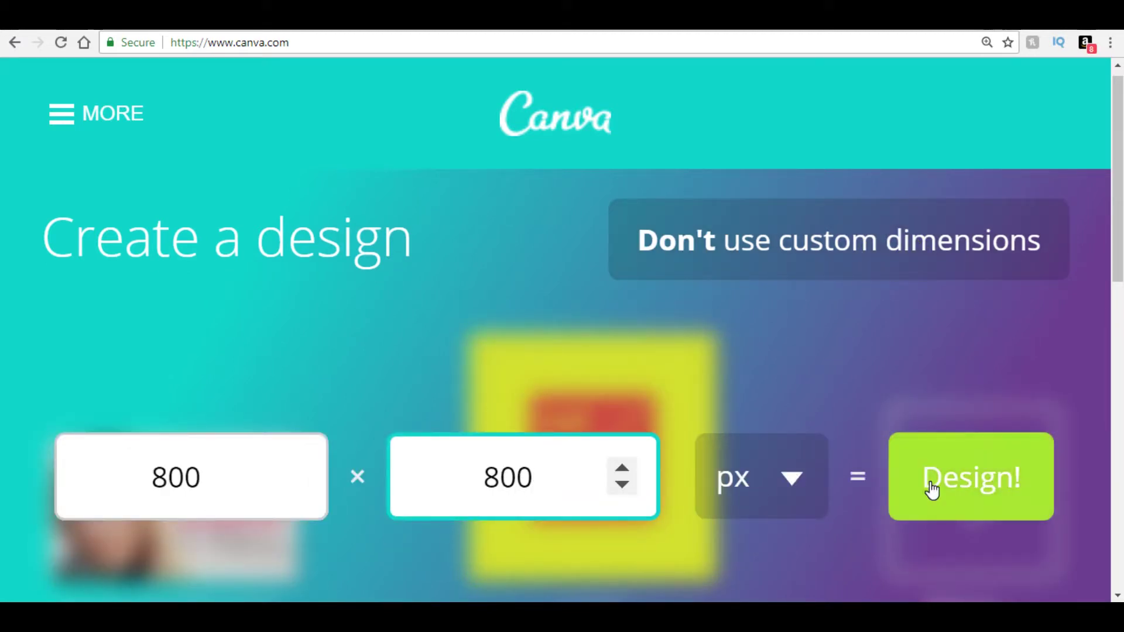
left_click(977, 489)
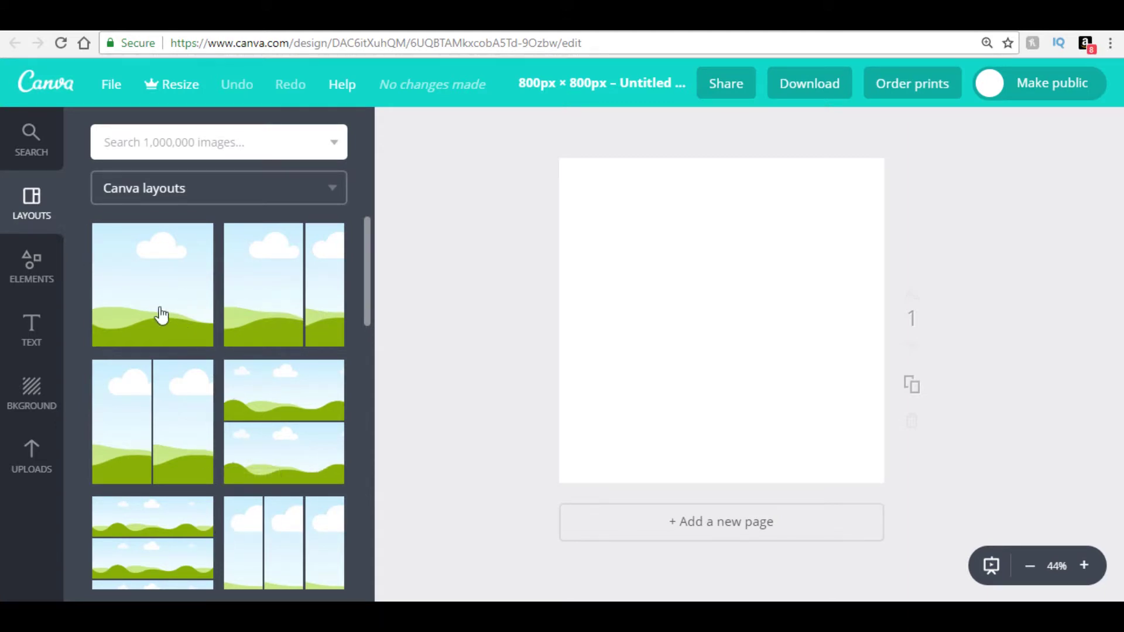
Browse the Elements, Text and Background panels, ending on the uploaded images.
left_click(35, 263)
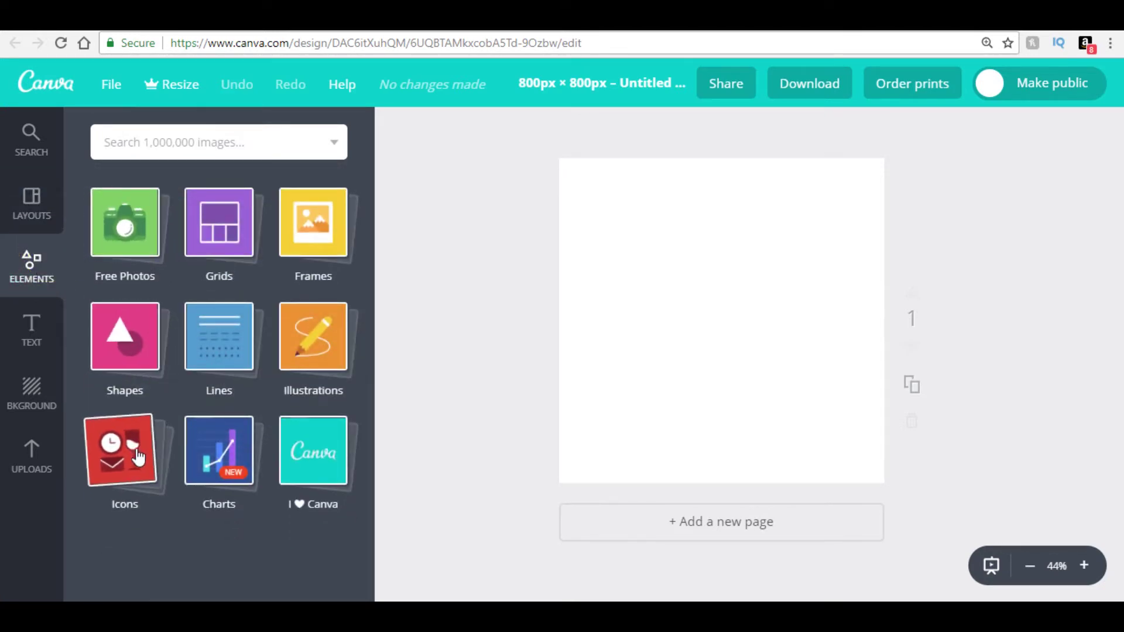
left_click(35, 327)
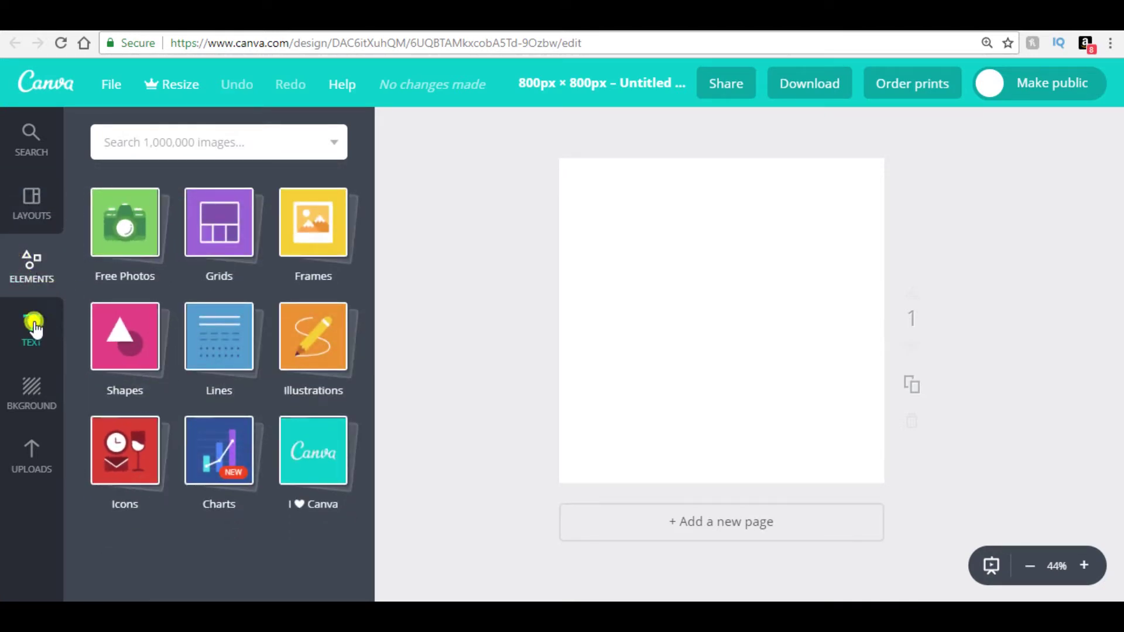
left_click(36, 397)
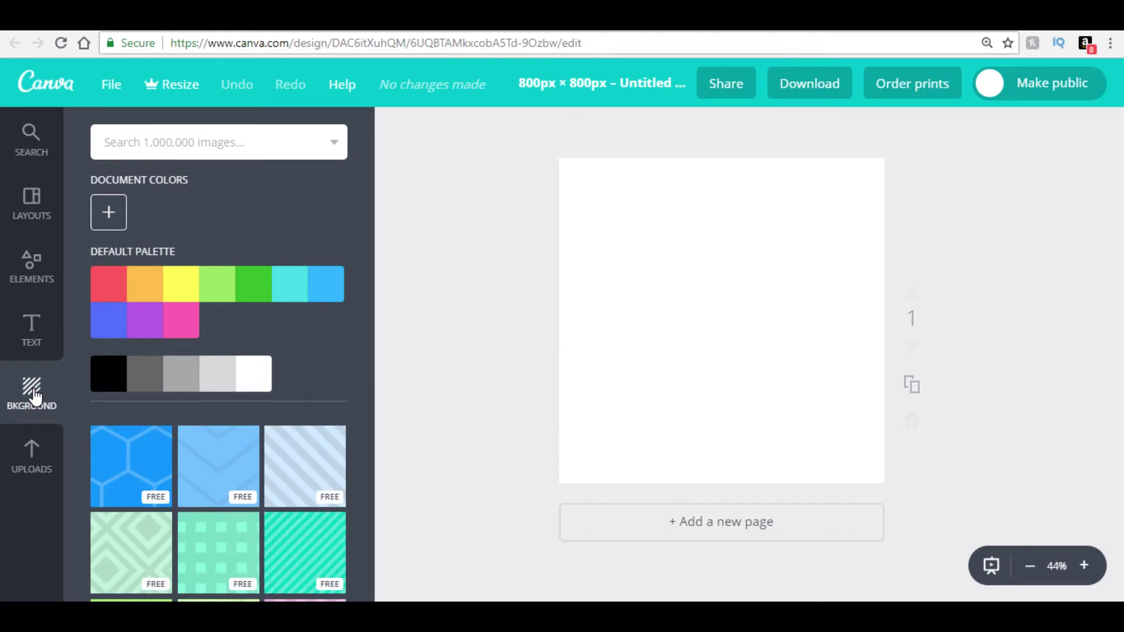
left_click(33, 451)
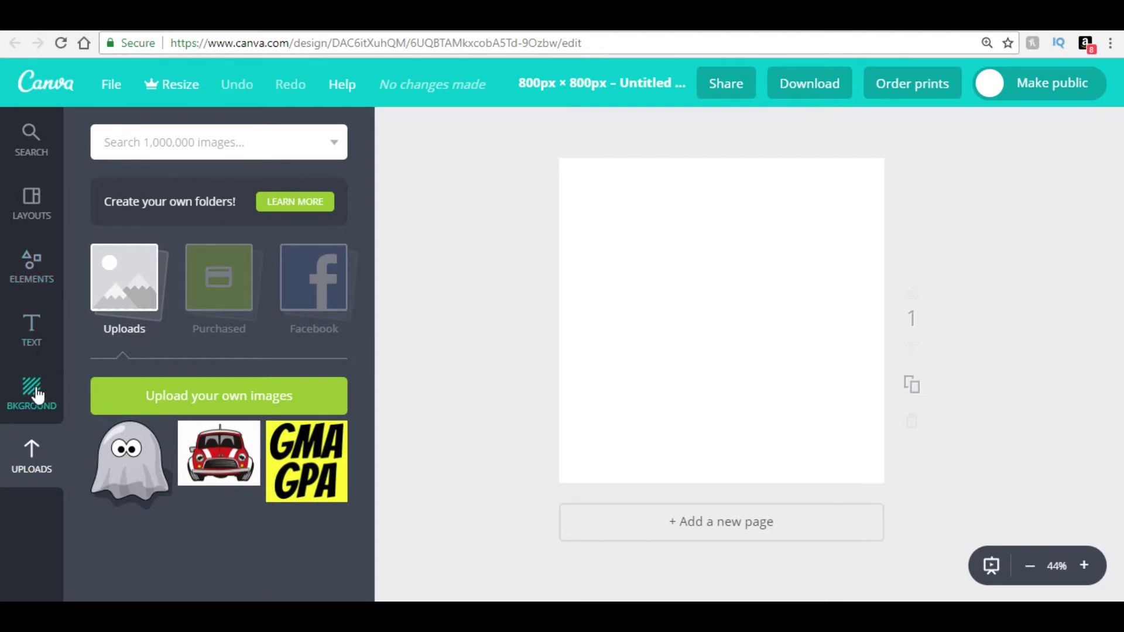
Try red, light green, blue and pink backgrounds, settling on red.
left_click(32, 394)
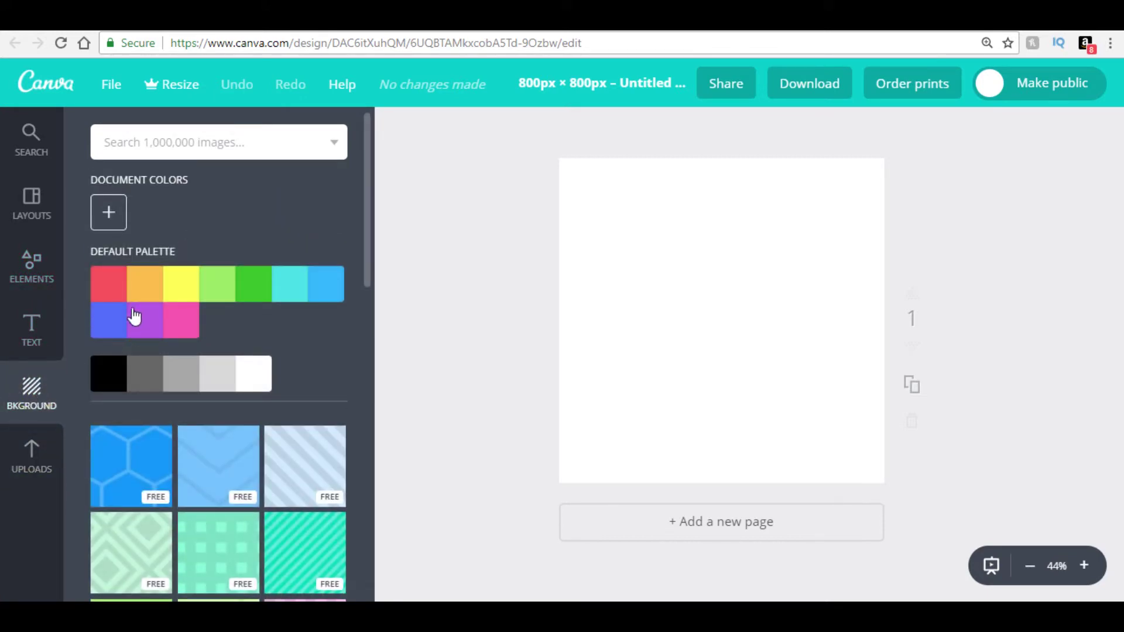
left_click(112, 282)
left_click(228, 279)
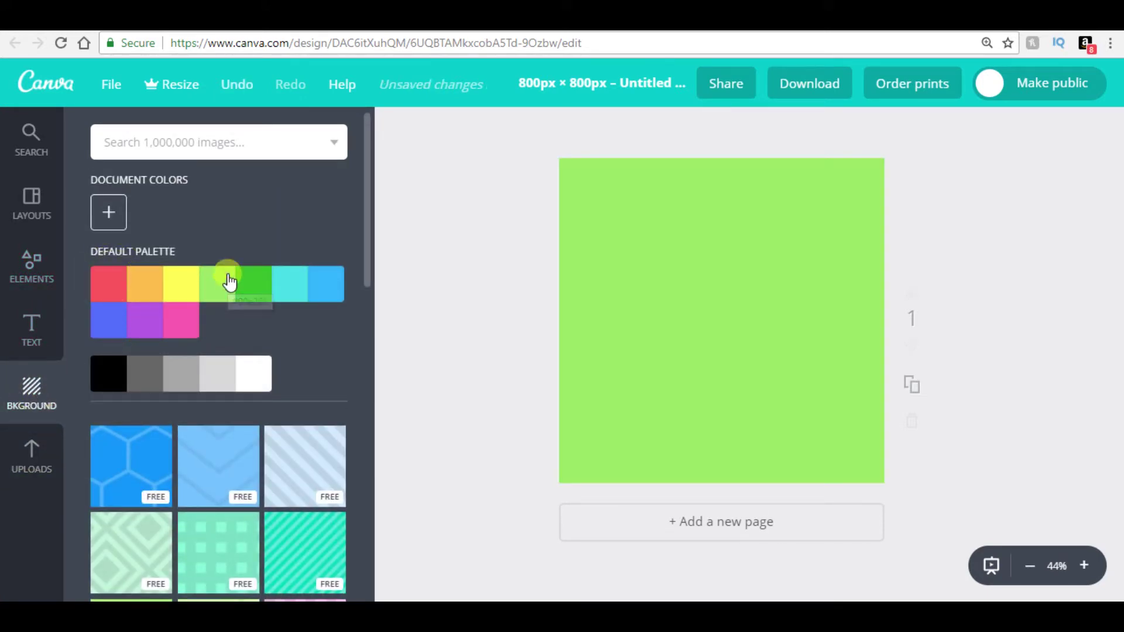
left_click(329, 298)
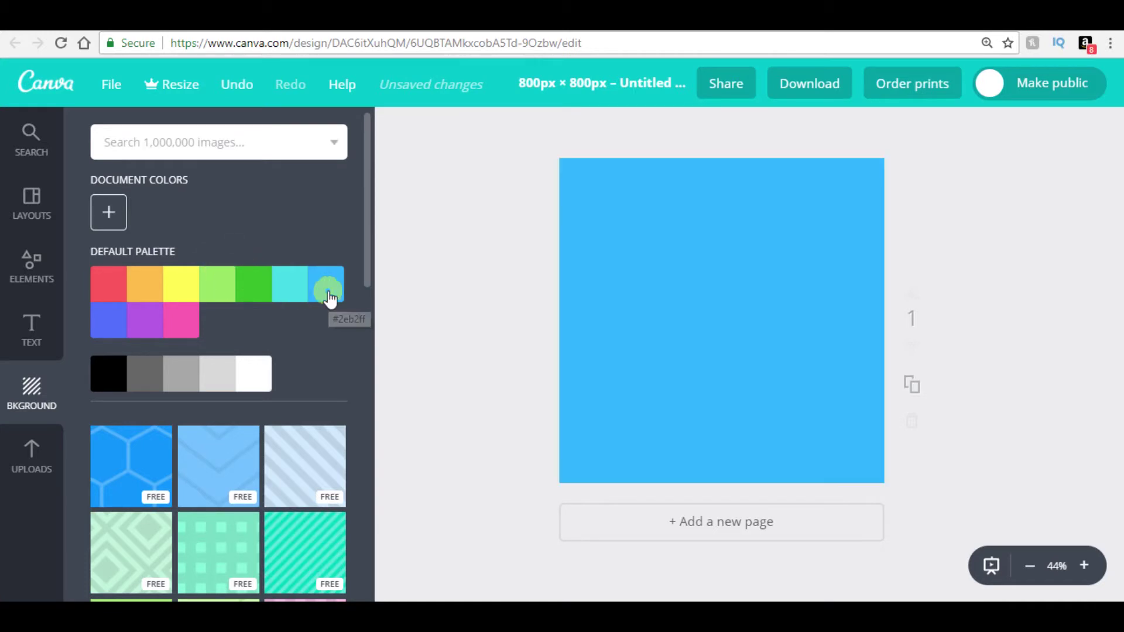
left_click(182, 334)
left_click(107, 284)
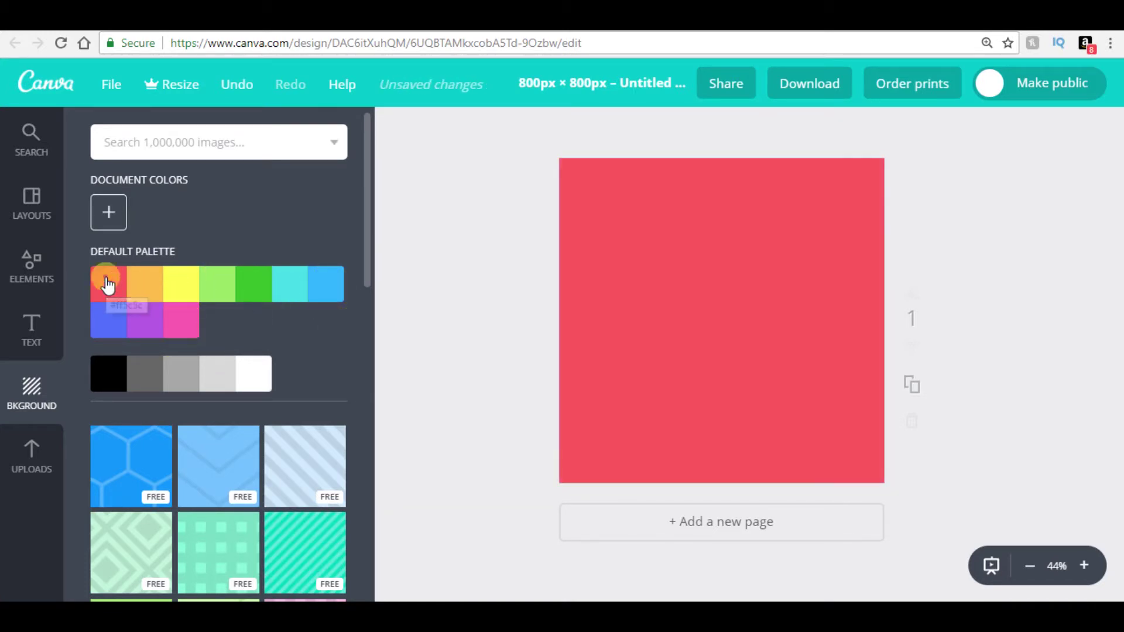
Add a custom deep red (ff3830) document colour as the background.
left_click(109, 213)
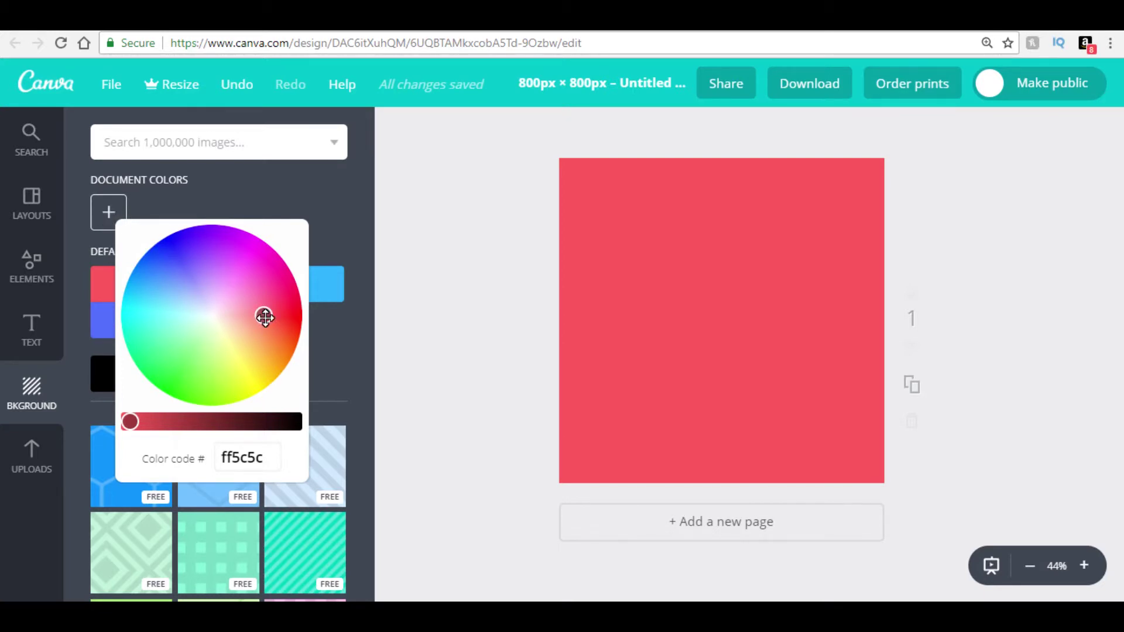
left_click_drag(264, 317, 277, 317)
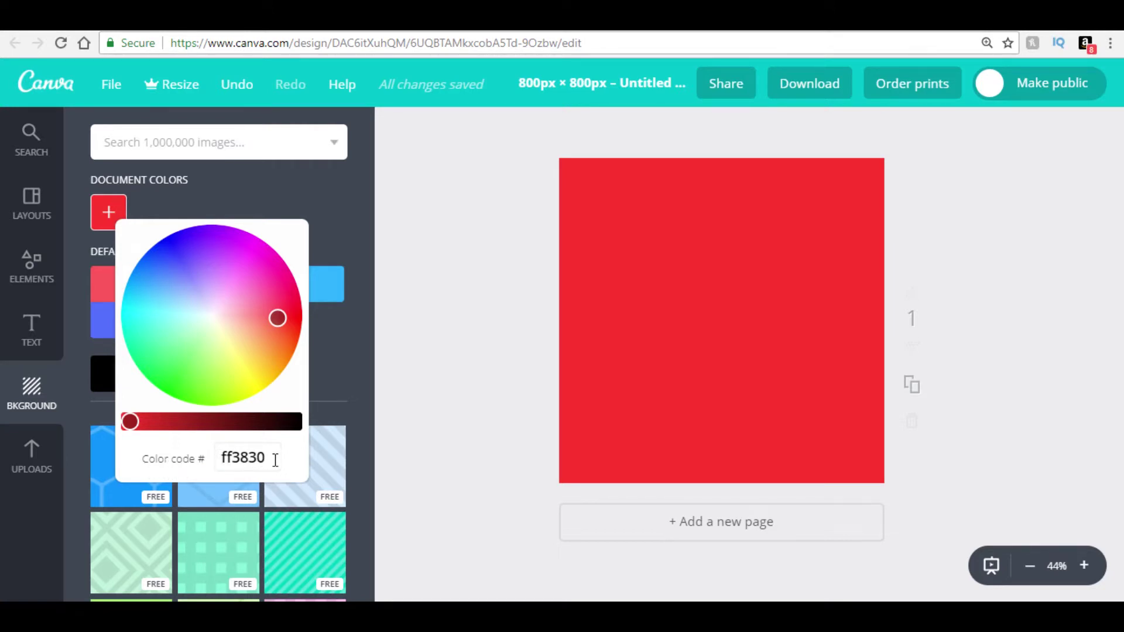
left_click(416, 355)
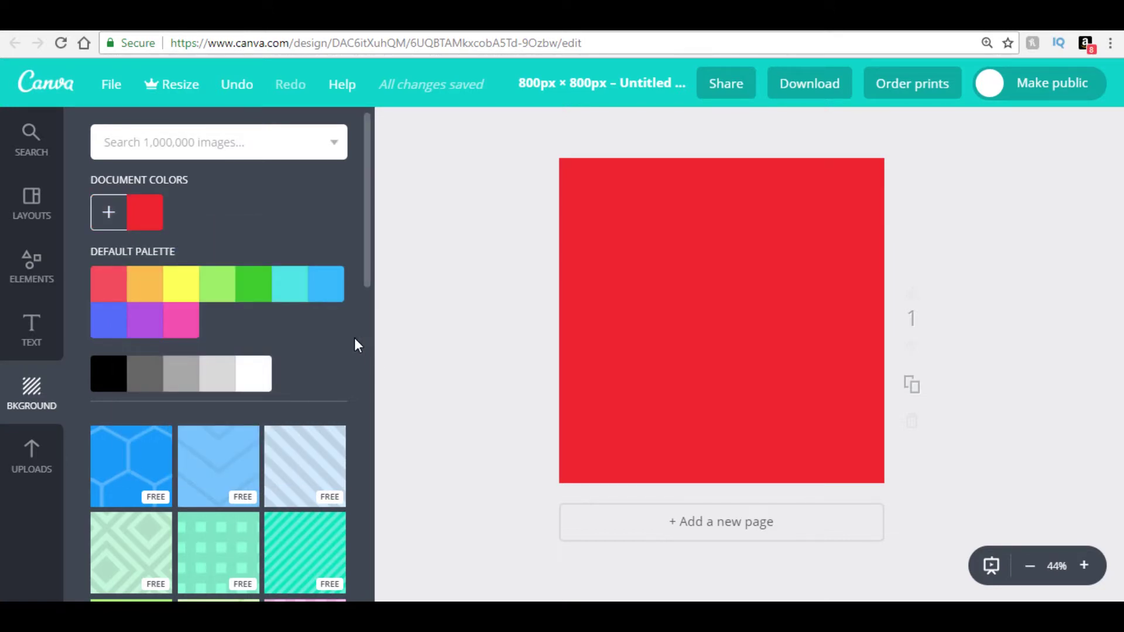
left_click(33, 265)
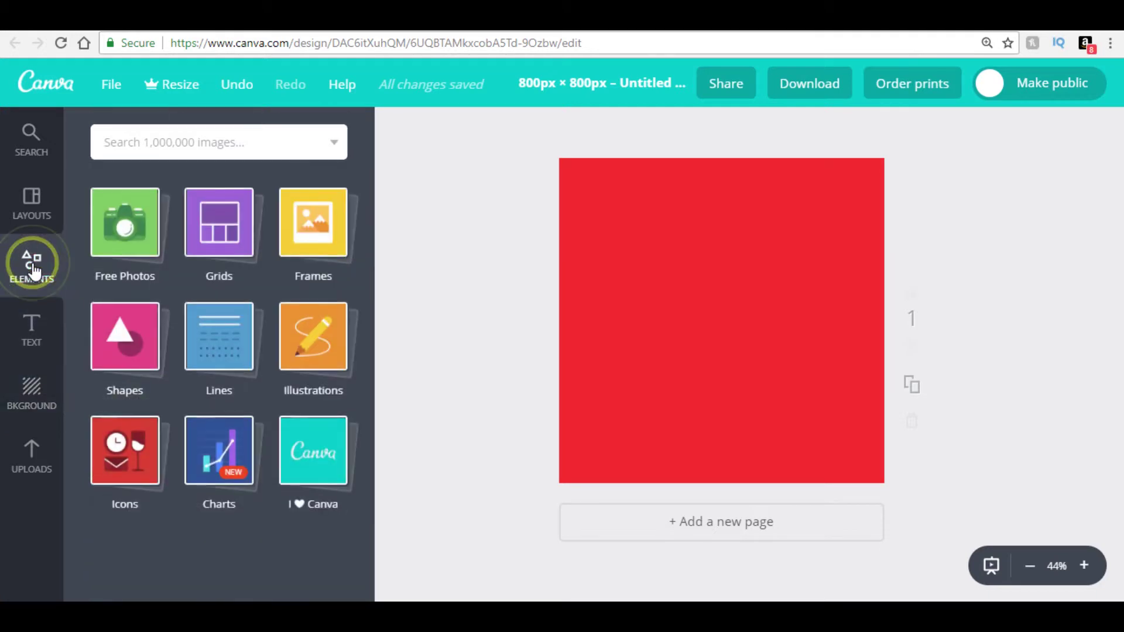
Add a white square shape and centre it horizontally on the page.
left_click(121, 340)
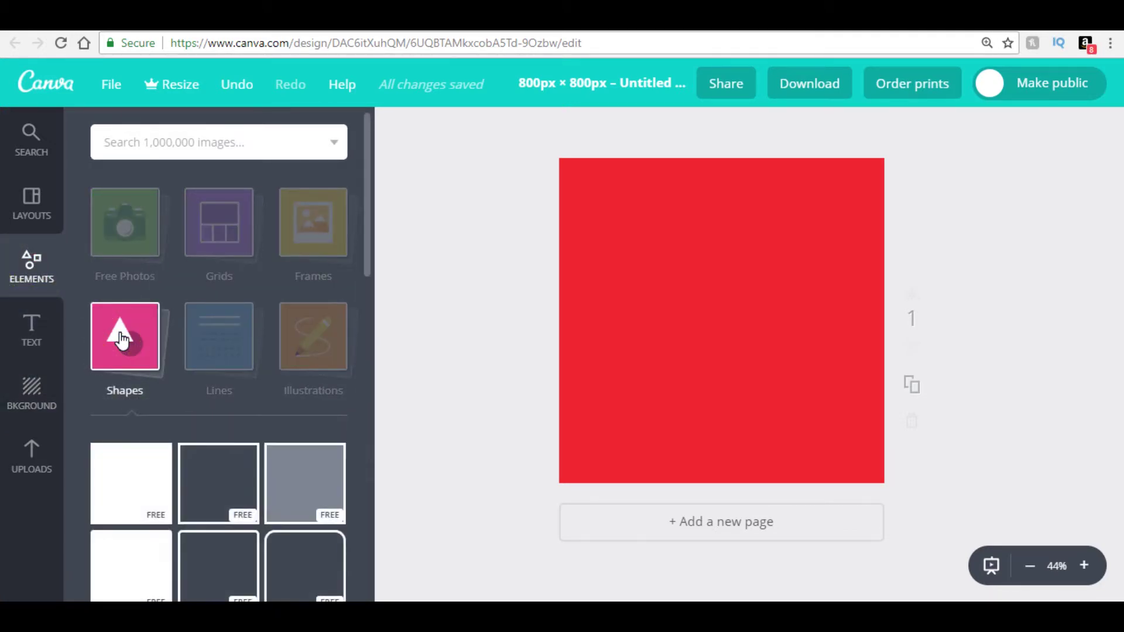
mouse_move(131, 483)
left_click(138, 488)
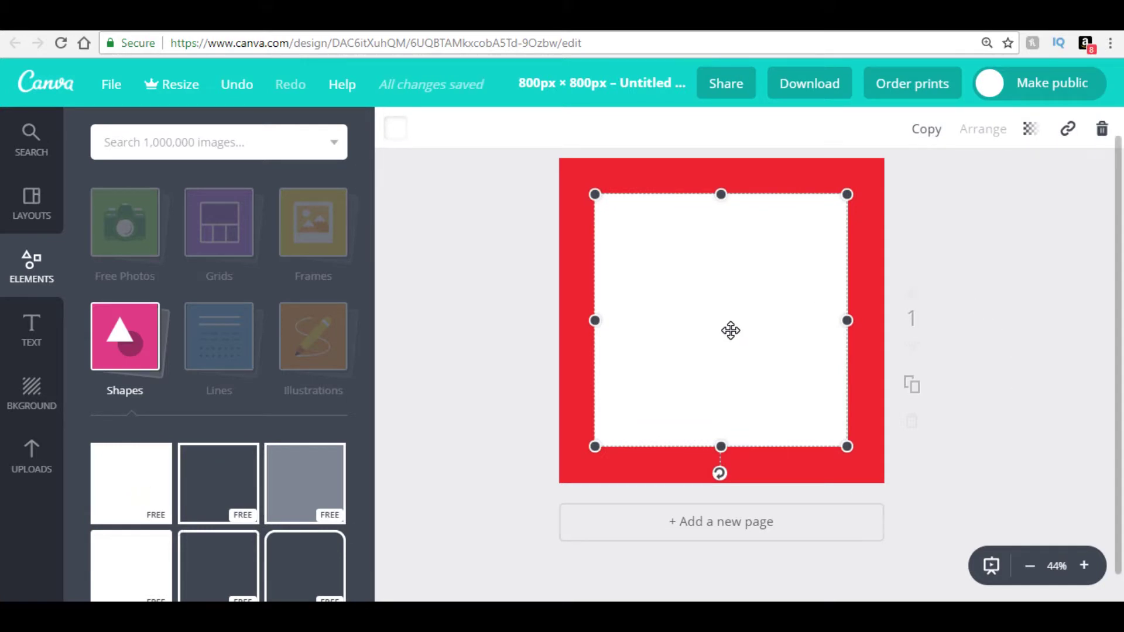
left_click_drag(730, 330, 711, 328)
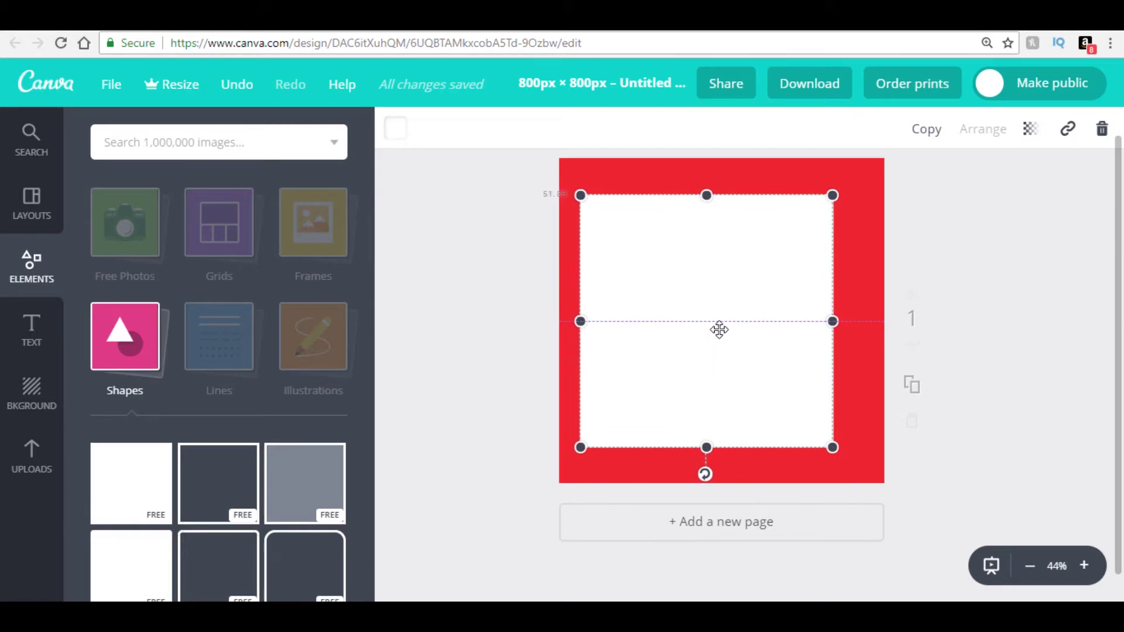
mouse_move(712, 328)
left_mouse_down()
mouse_move(735, 330)
mouse_move(735, 313)
mouse_move(735, 333)
left_mouse_up()
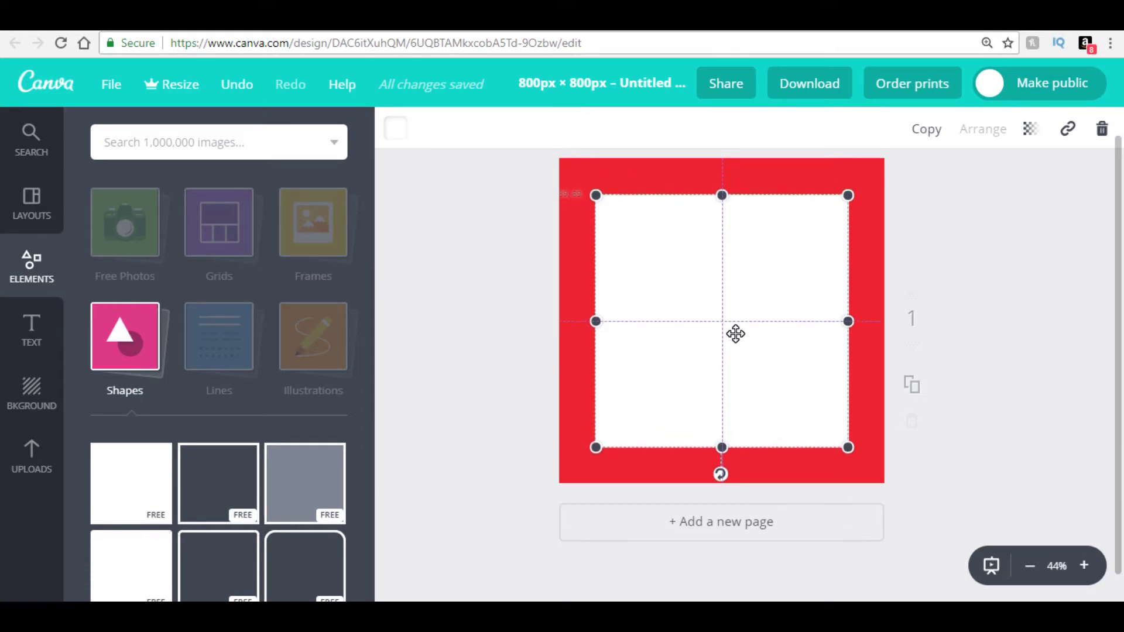
Move the white square up and shorten it into a wide box.
left_click(735, 334)
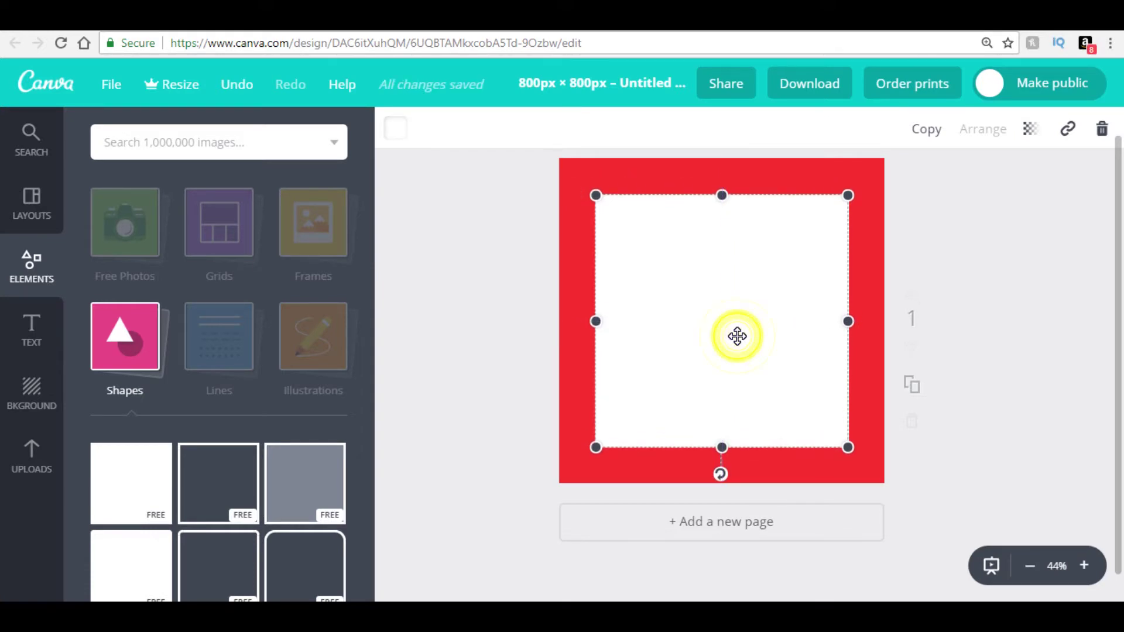
left_click_drag(736, 335, 736, 325)
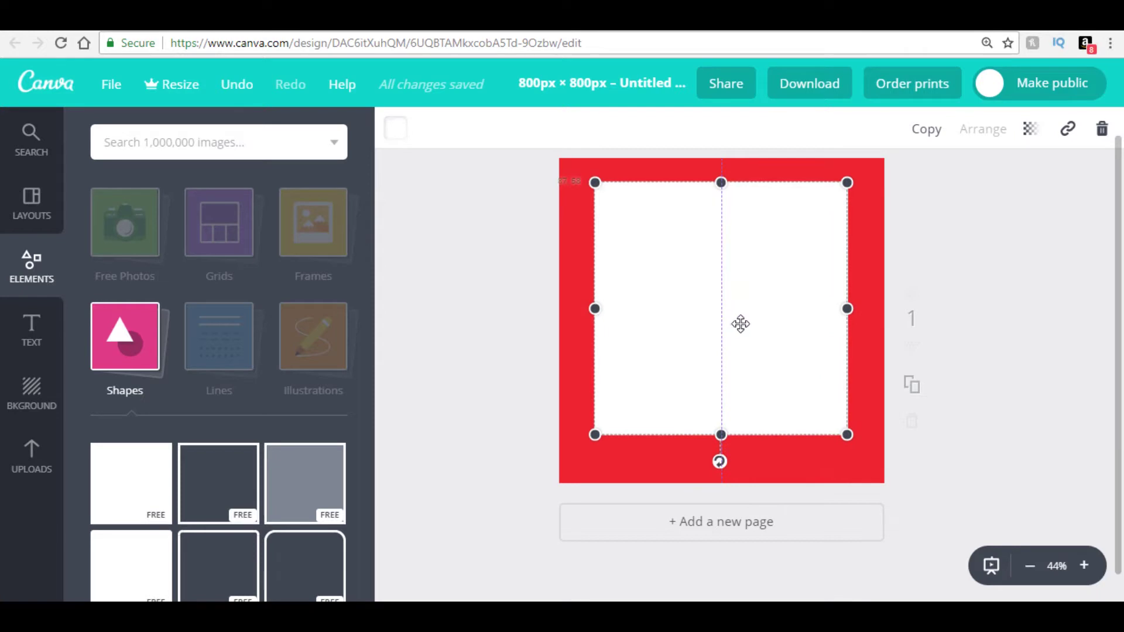
left_click_drag(741, 325, 736, 323)
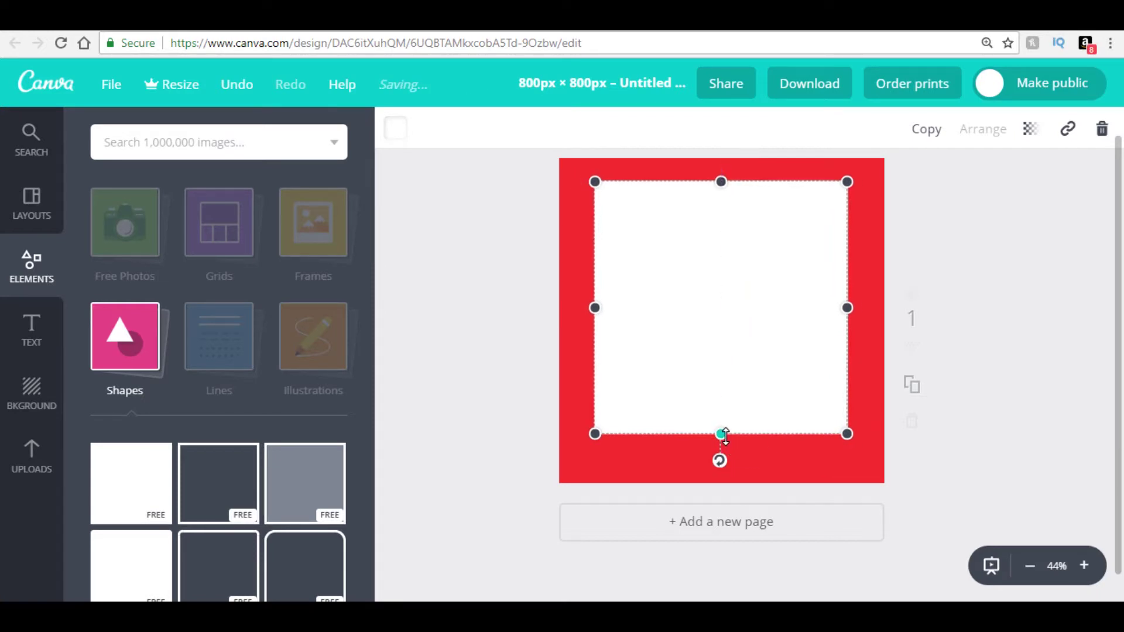
left_click_drag(721, 432, 721, 395)
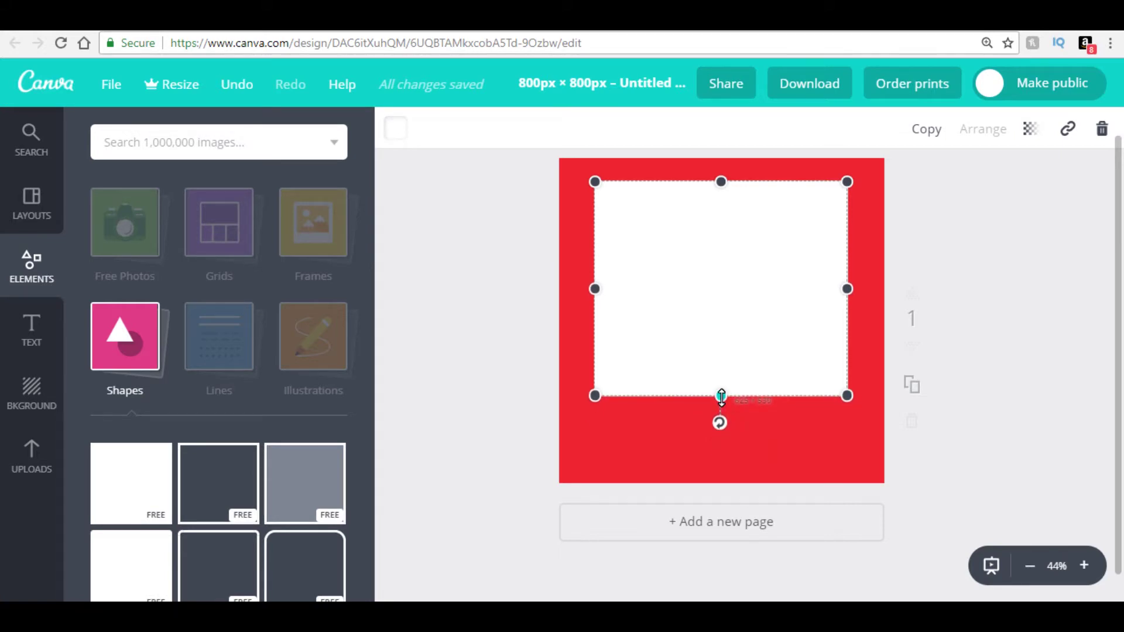
left_click_drag(721, 396, 721, 397)
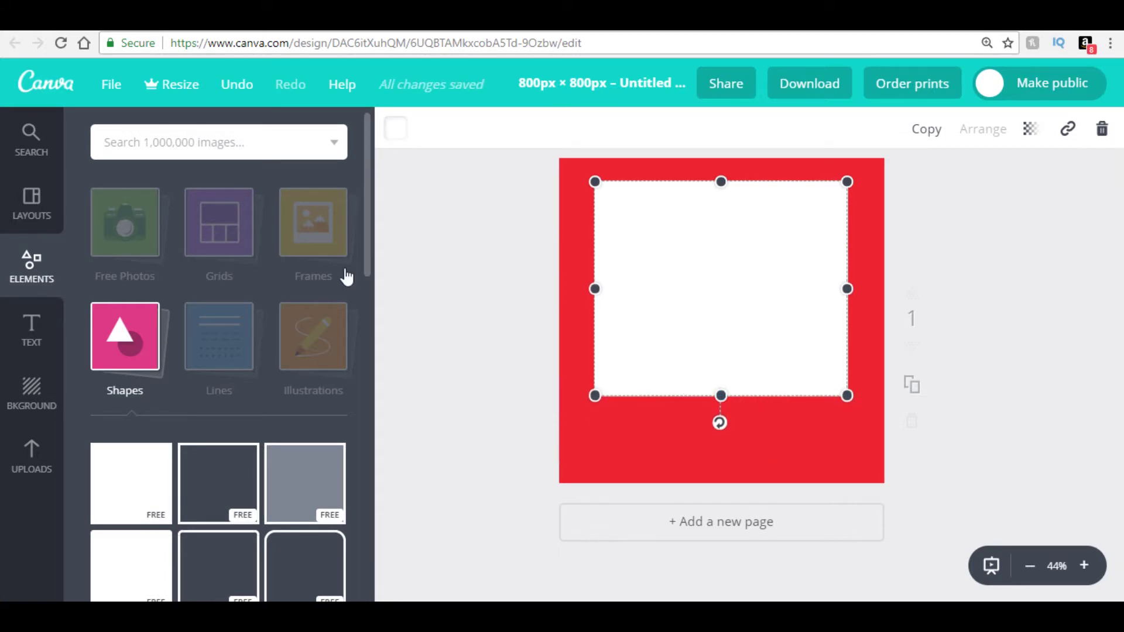
left_click_drag(366, 256, 353, 424)
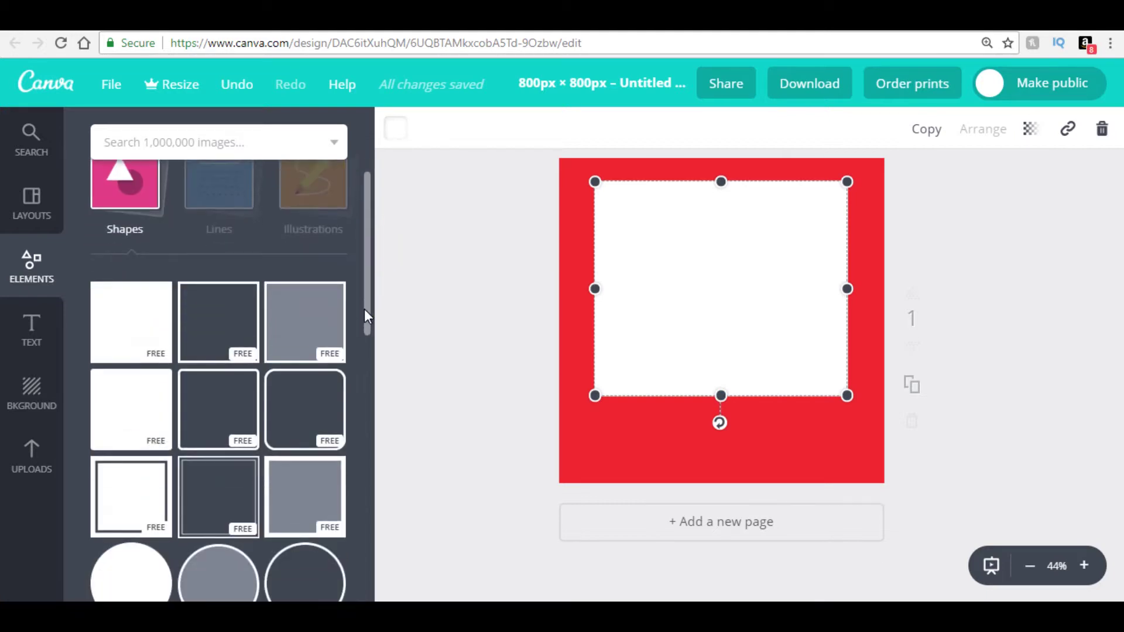
scroll(352, 425, "down", 2)
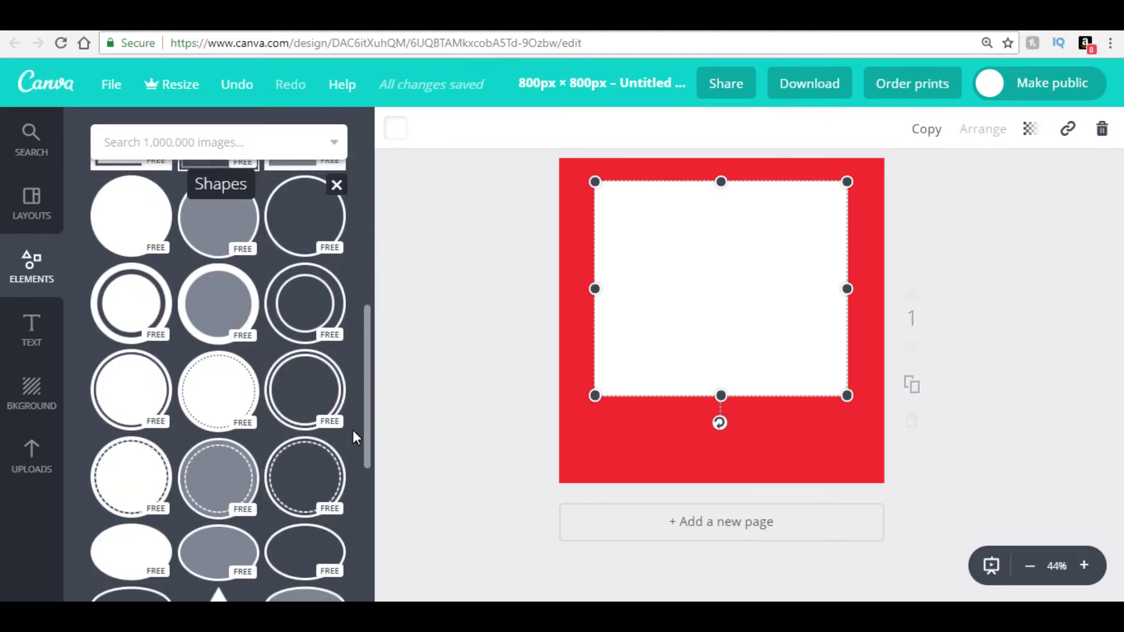
scroll(352, 457, "down", 2)
scroll(353, 488, "down", 2)
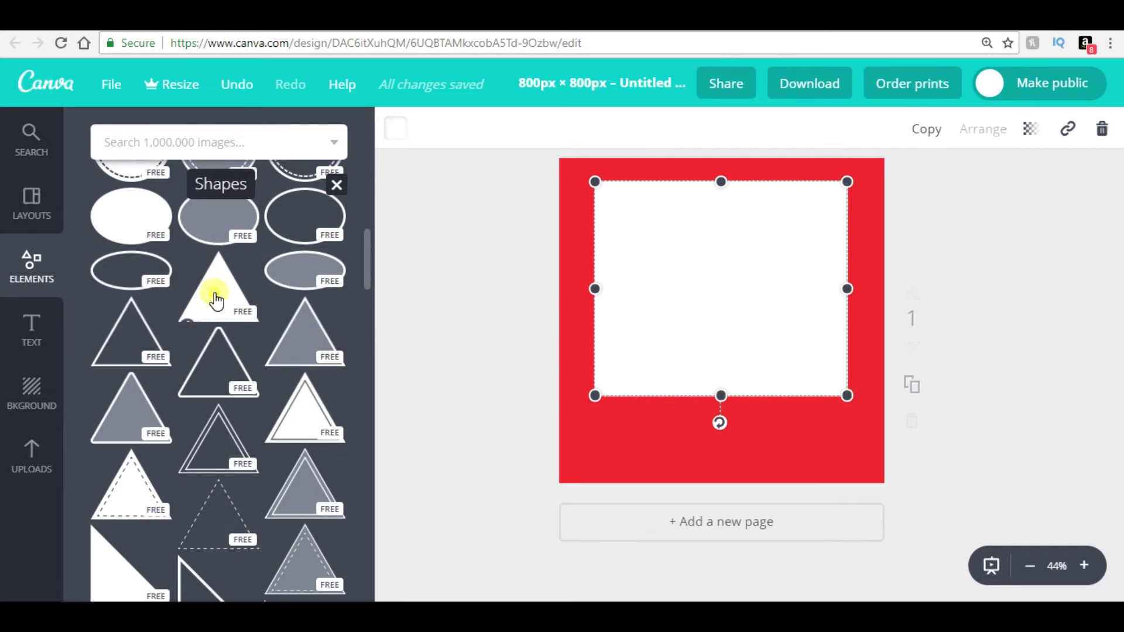
Add a triangle filled with the document red, keeping the box white.
left_click(216, 301)
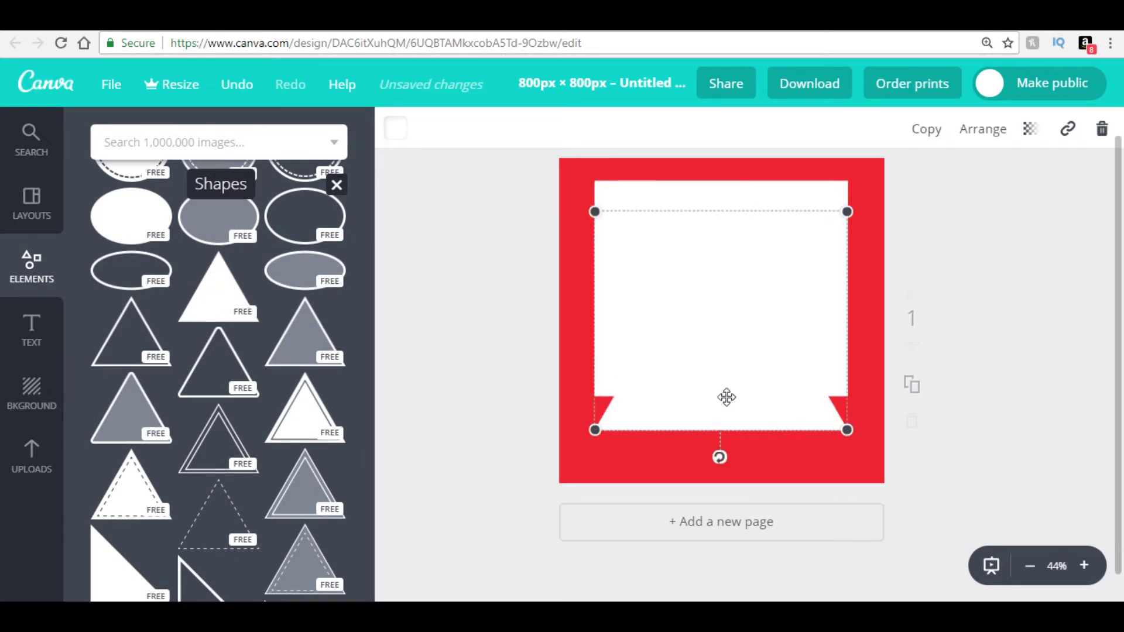
left_click(397, 132)
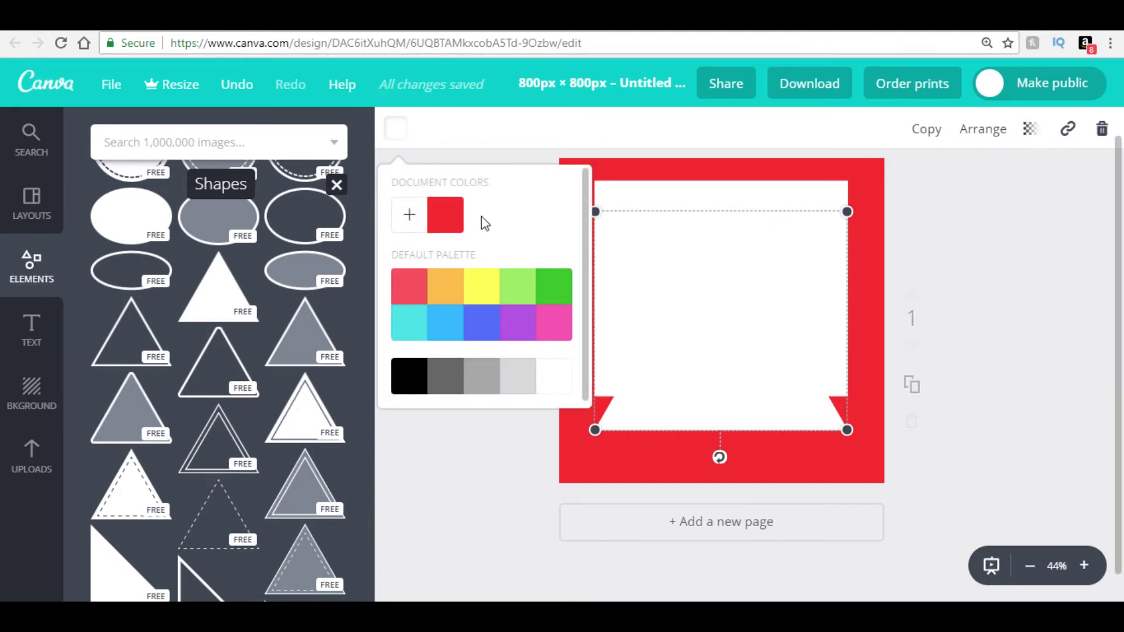
left_click(449, 220)
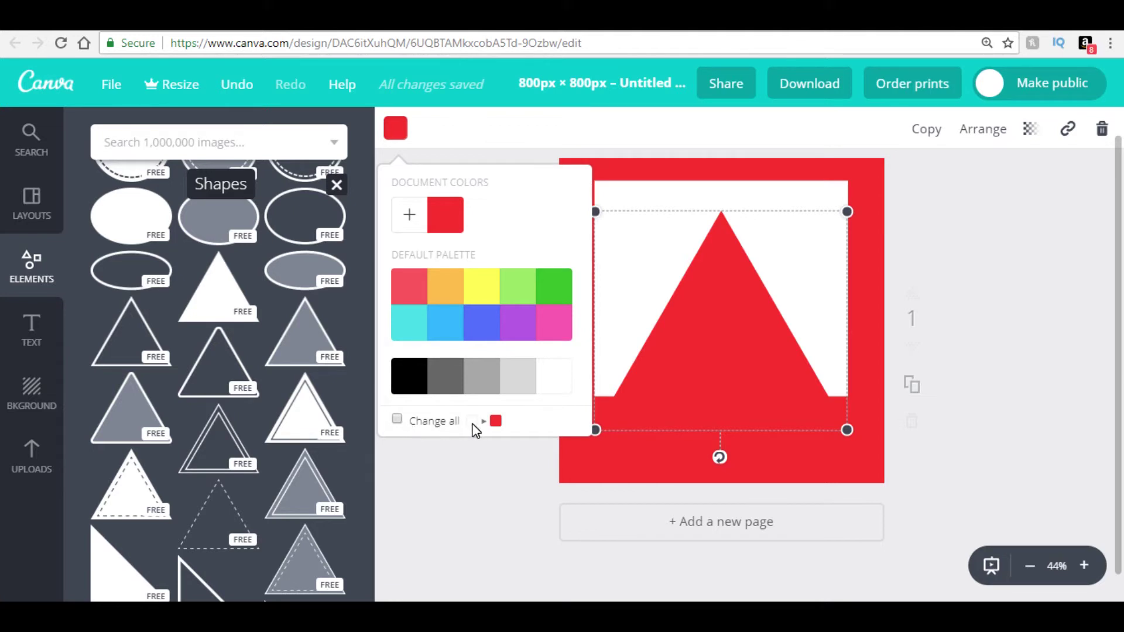
left_click(397, 421)
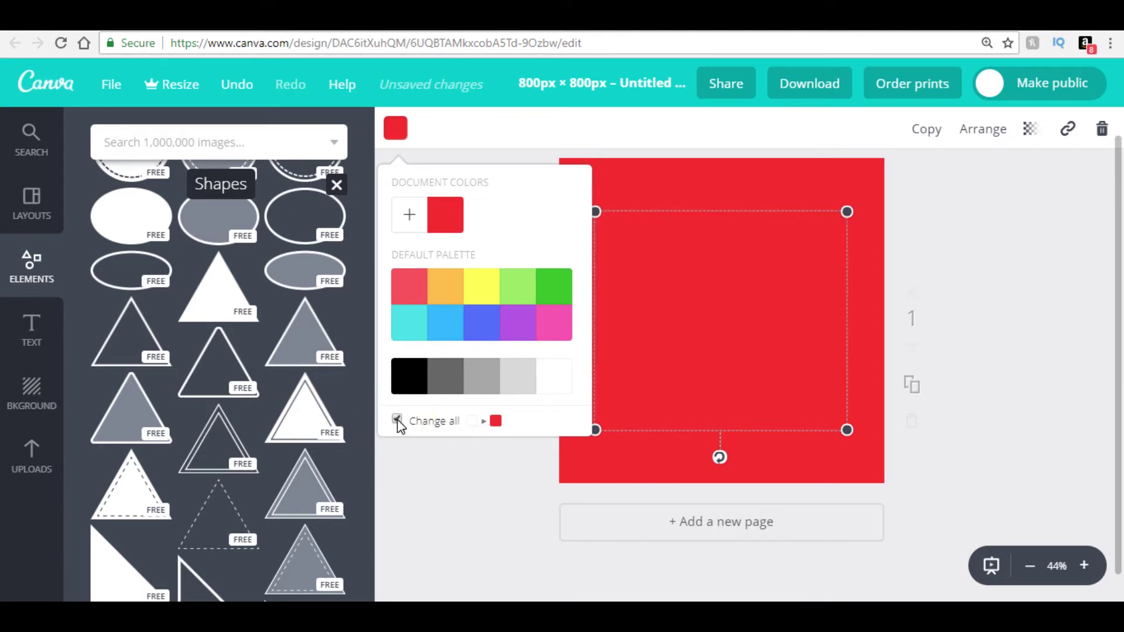
left_click(396, 421)
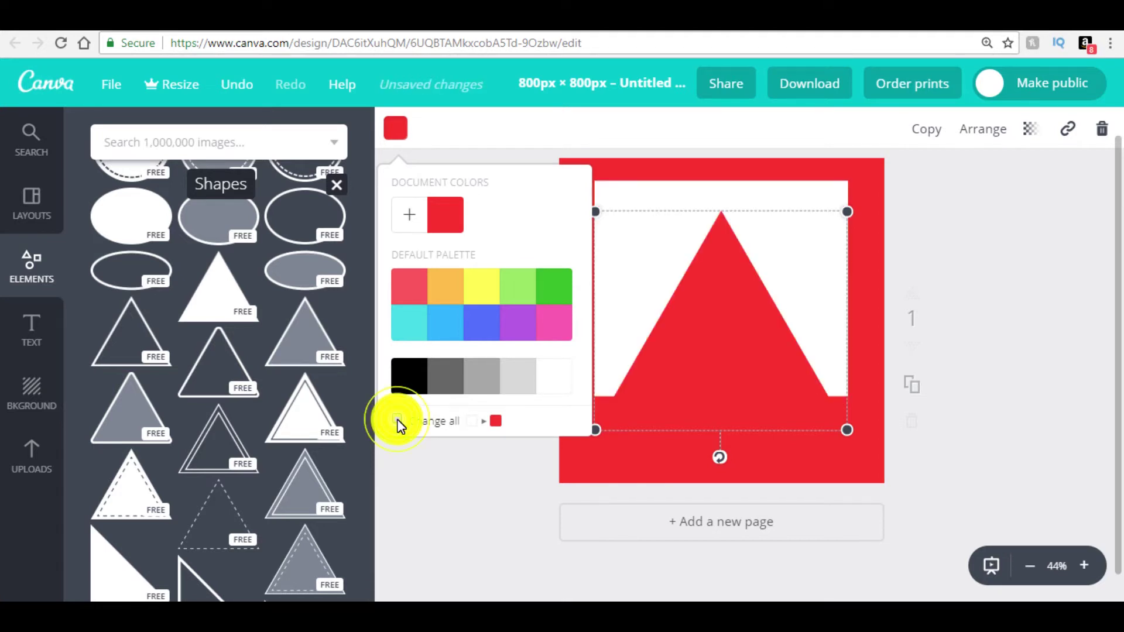
left_click(508, 507)
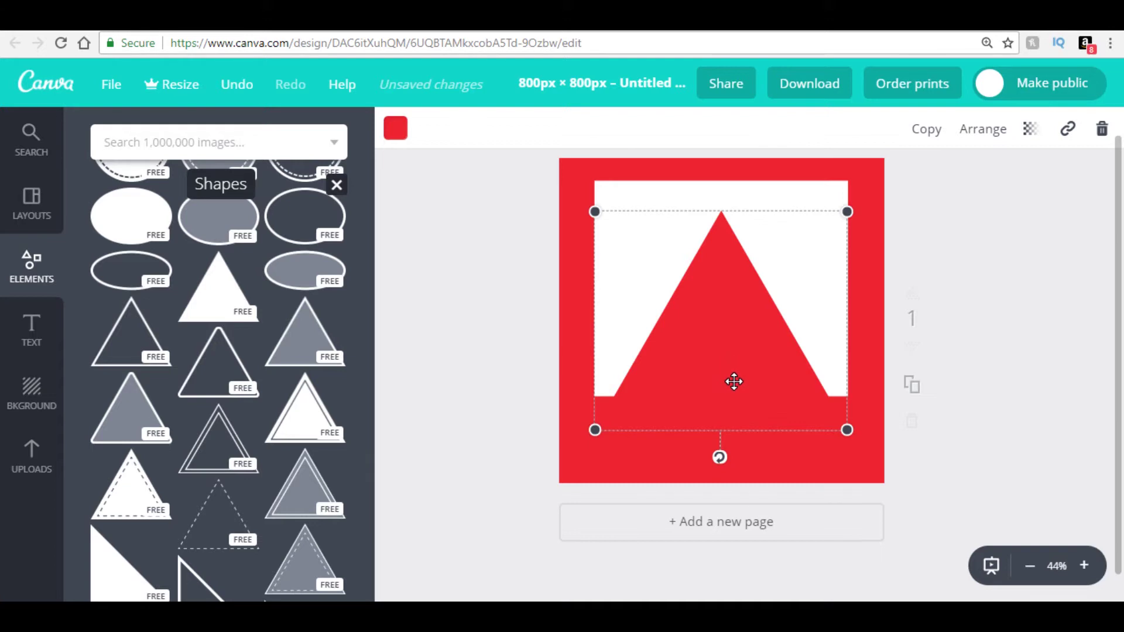
Shrink the triangle and centre it inside the white box.
left_click_drag(732, 382, 732, 351)
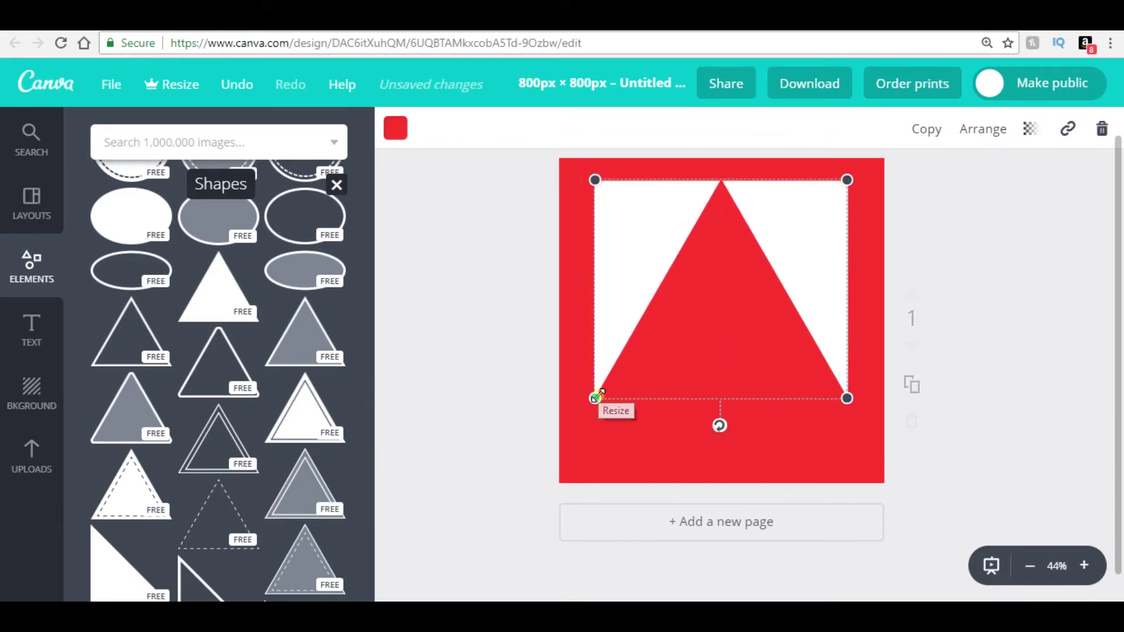
left_click_drag(594, 398, 636, 361)
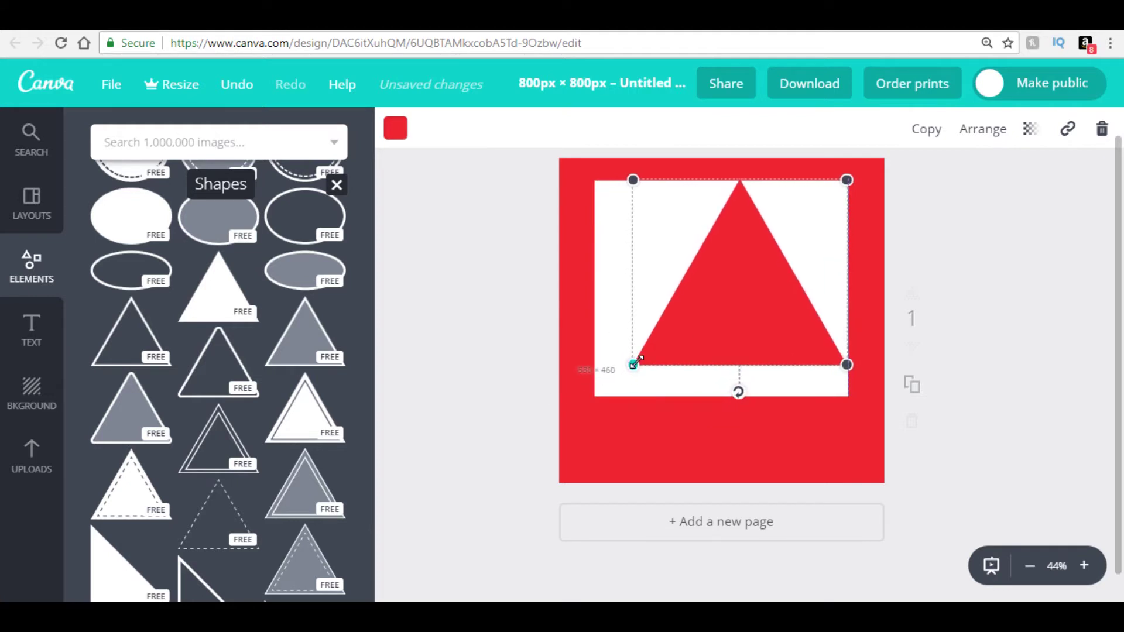
left_click_drag(735, 288, 720, 303)
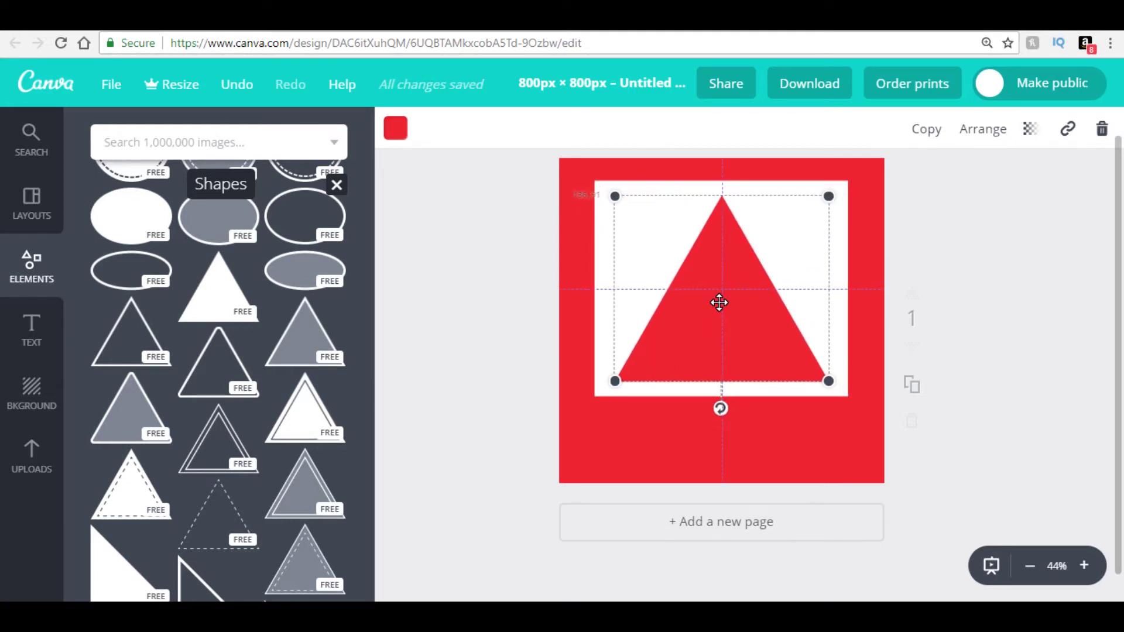
left_click_drag(719, 302, 719, 303)
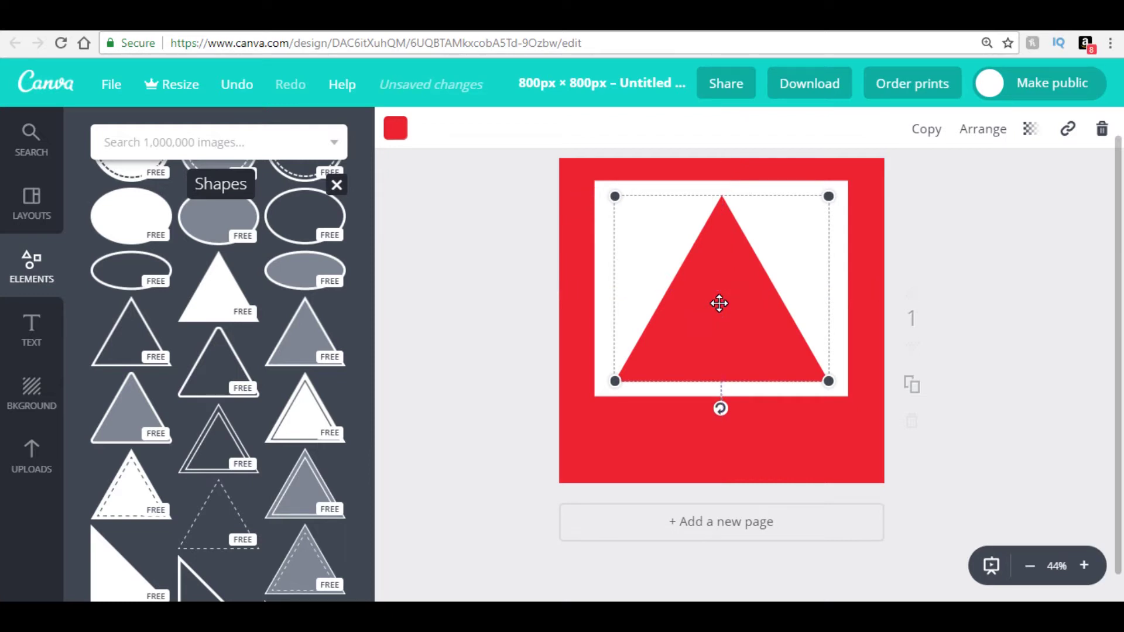
Rotate the triangle so it points right like a play symbol.
left_click(719, 409)
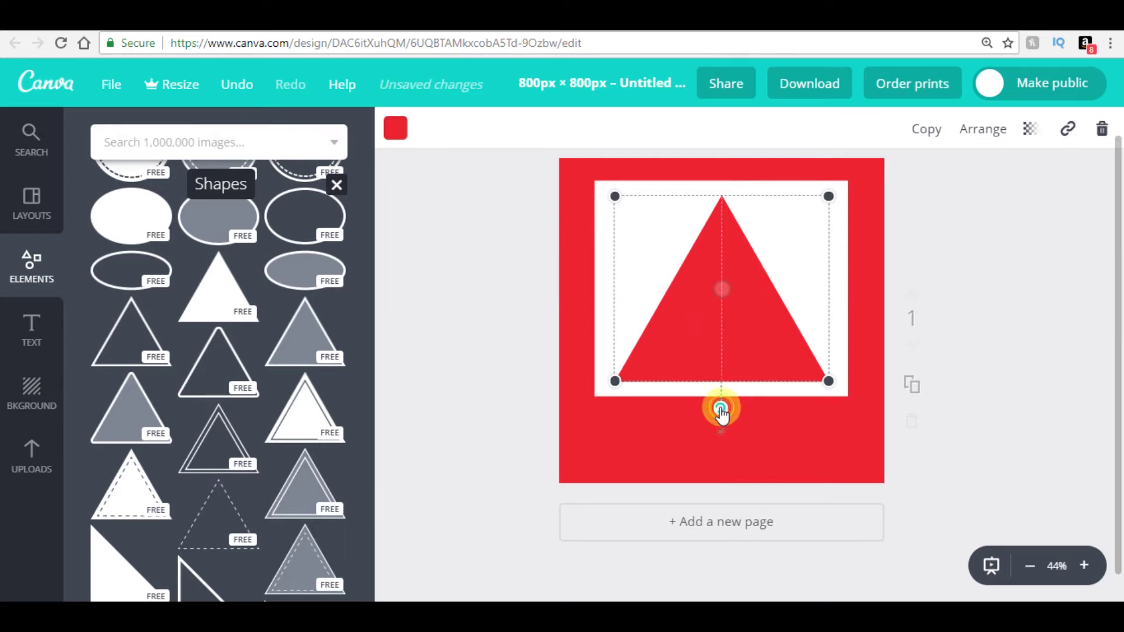
left_click_drag(720, 413, 573, 324)
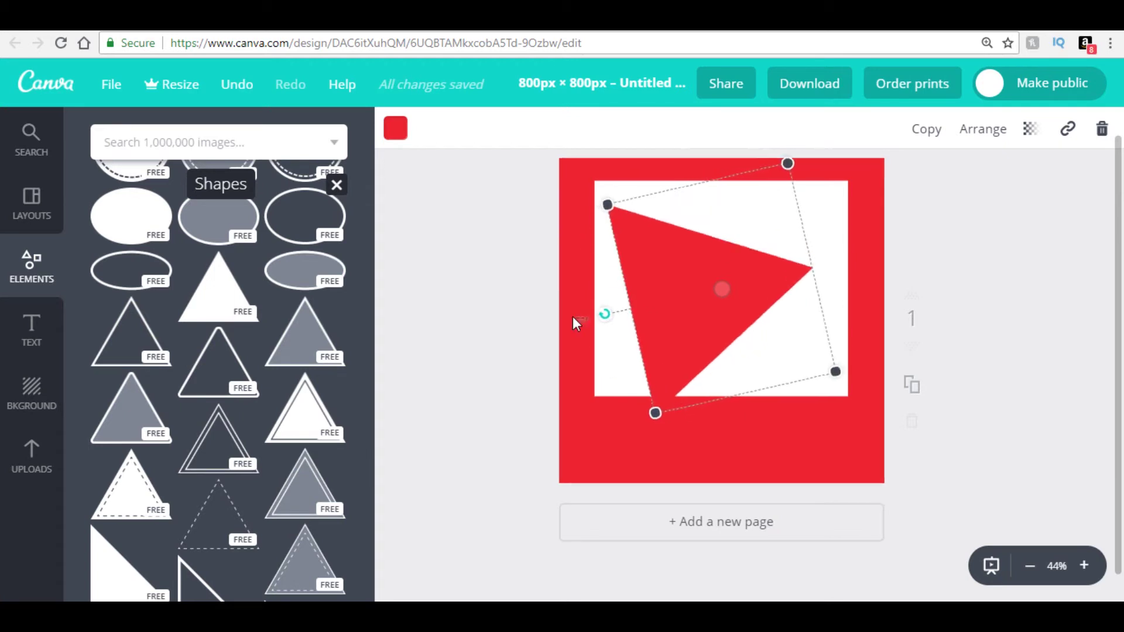
left_click_drag(573, 317, 552, 285)
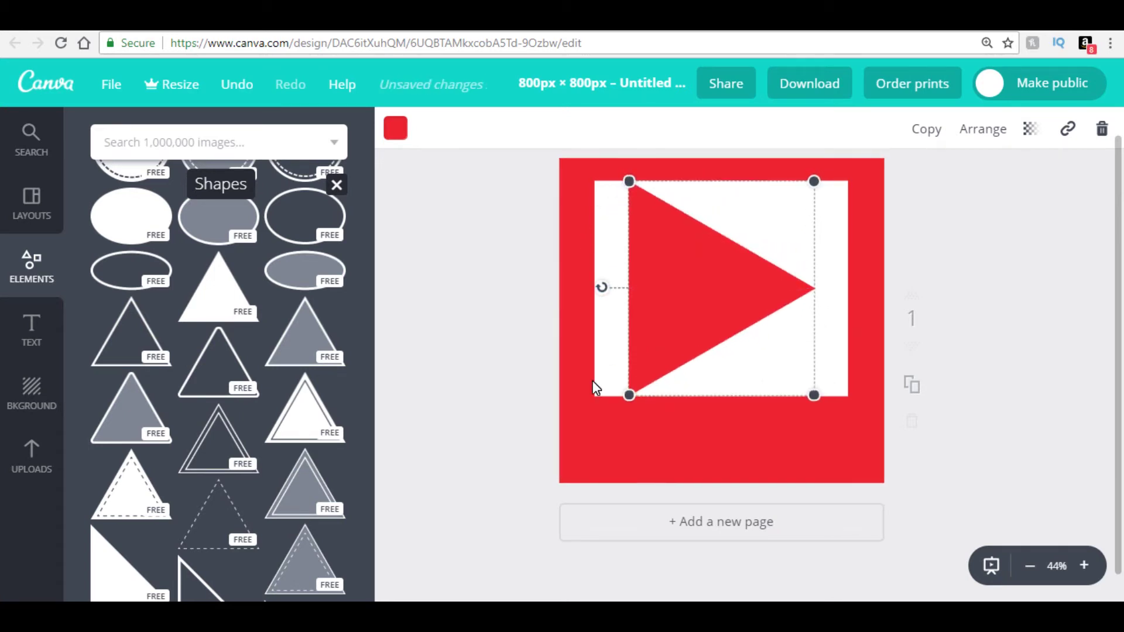
Shrink the play triangle slightly and settle it centred in the white box.
left_click(627, 396)
left_click_drag(628, 397, 641, 375)
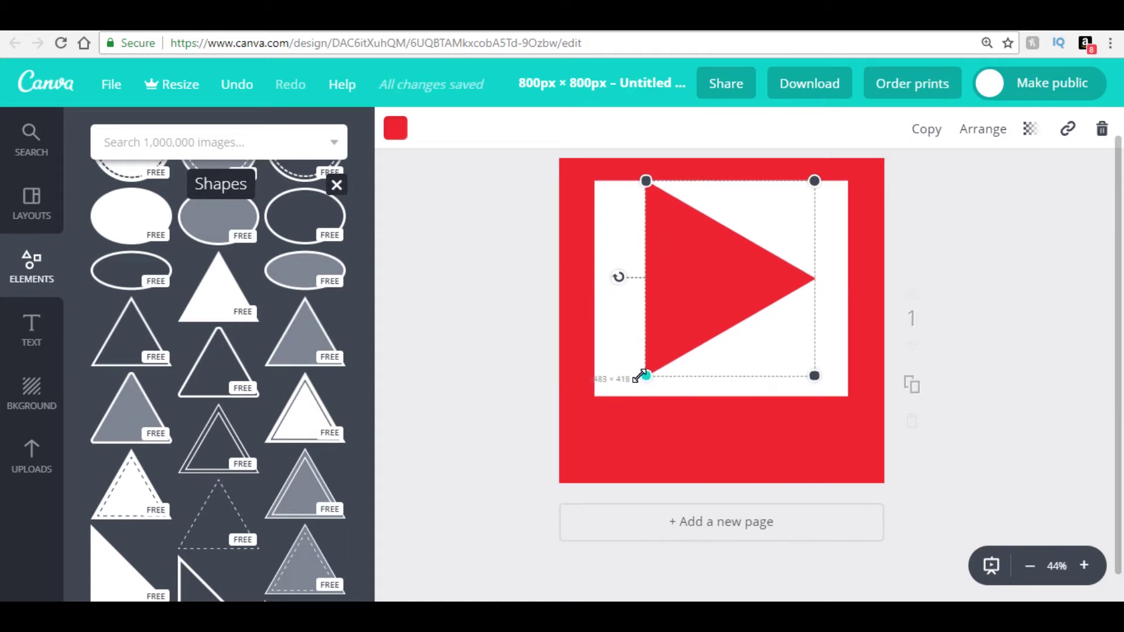
left_click_drag(642, 375, 646, 373)
left_click(705, 278)
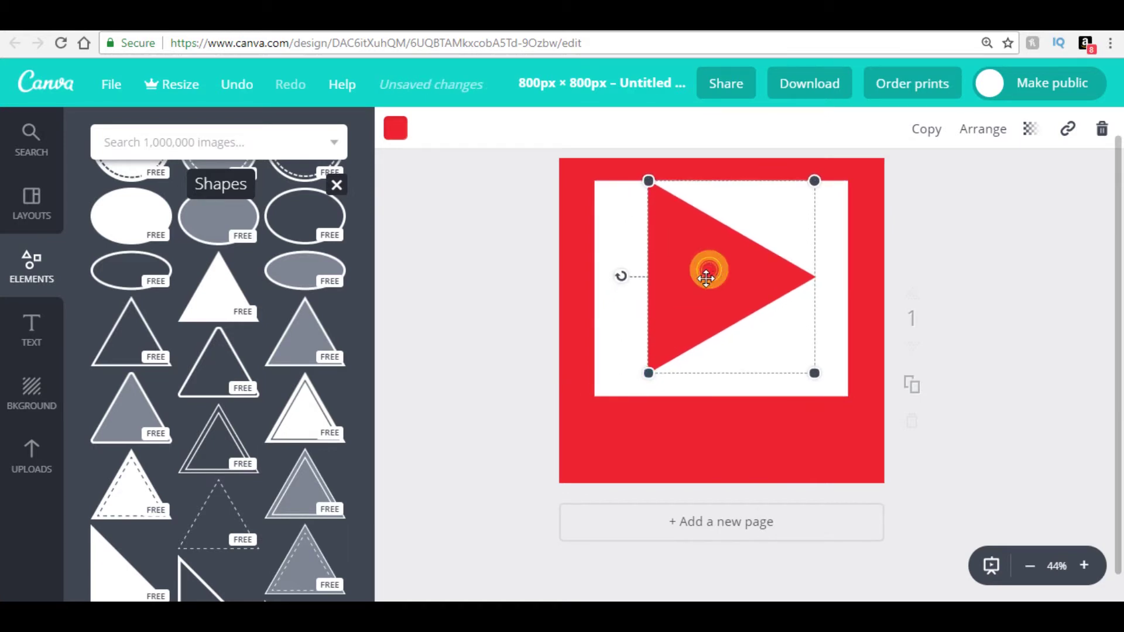
left_click_drag(706, 278, 703, 283)
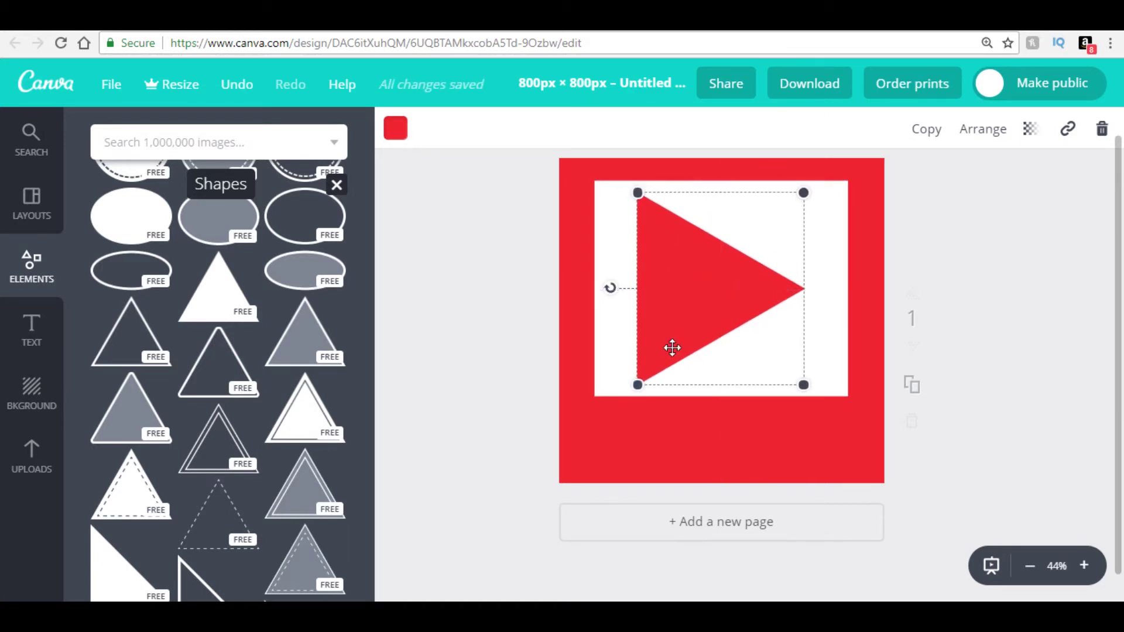
left_click_drag(638, 384, 647, 379)
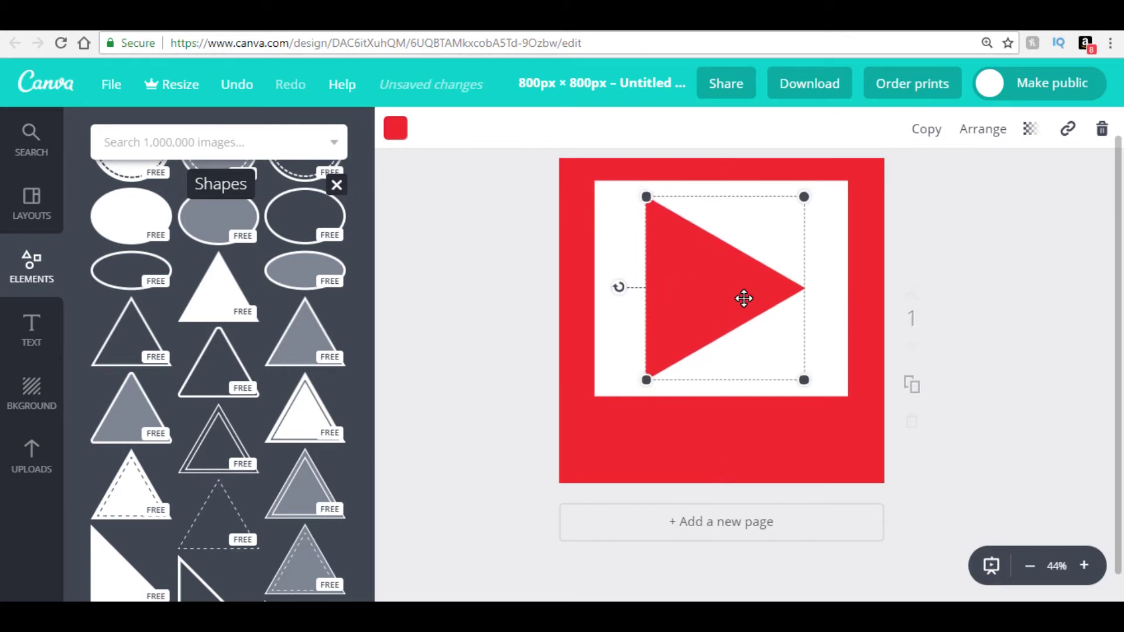
left_click(974, 238)
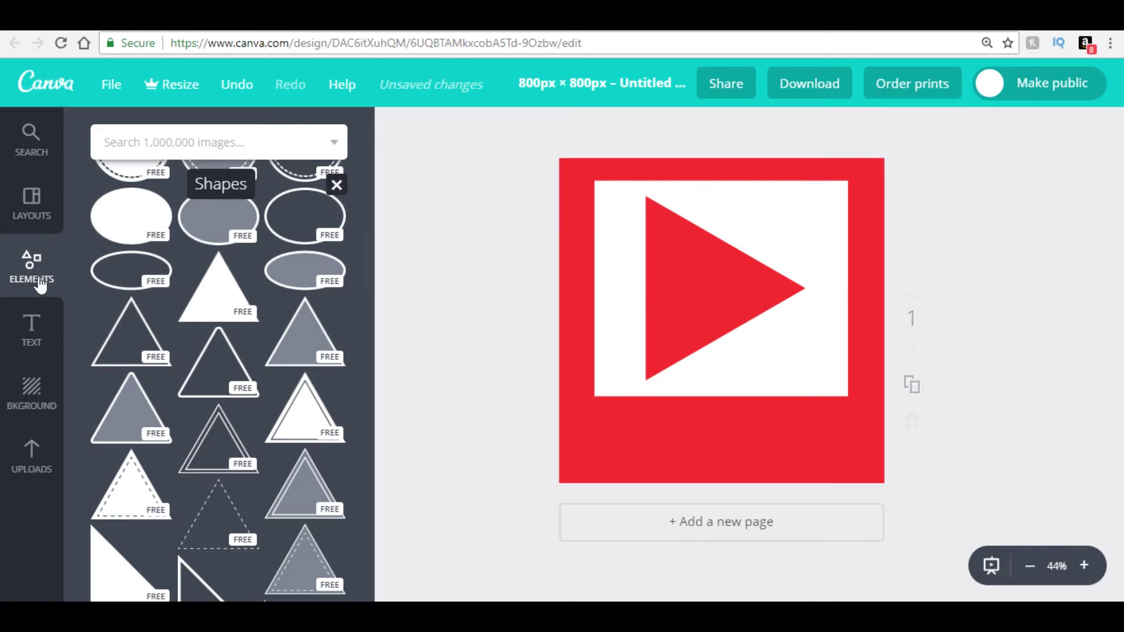
Add the DAZZLE 'eau de parfum' text template and move it below the white box.
left_click(32, 325)
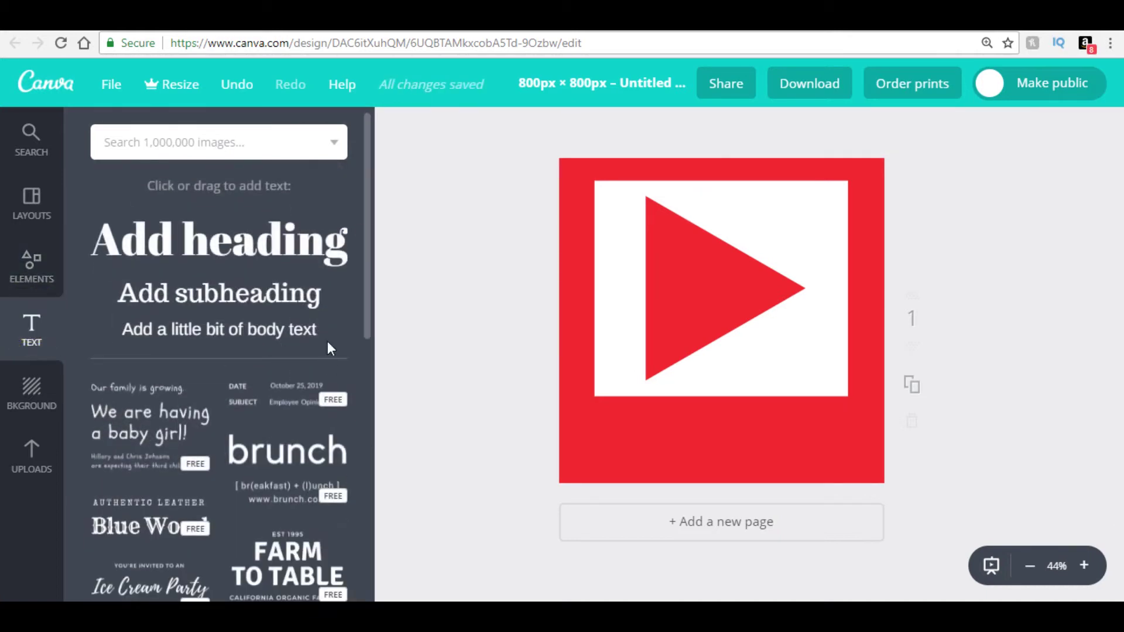
left_click_drag(366, 204, 368, 292)
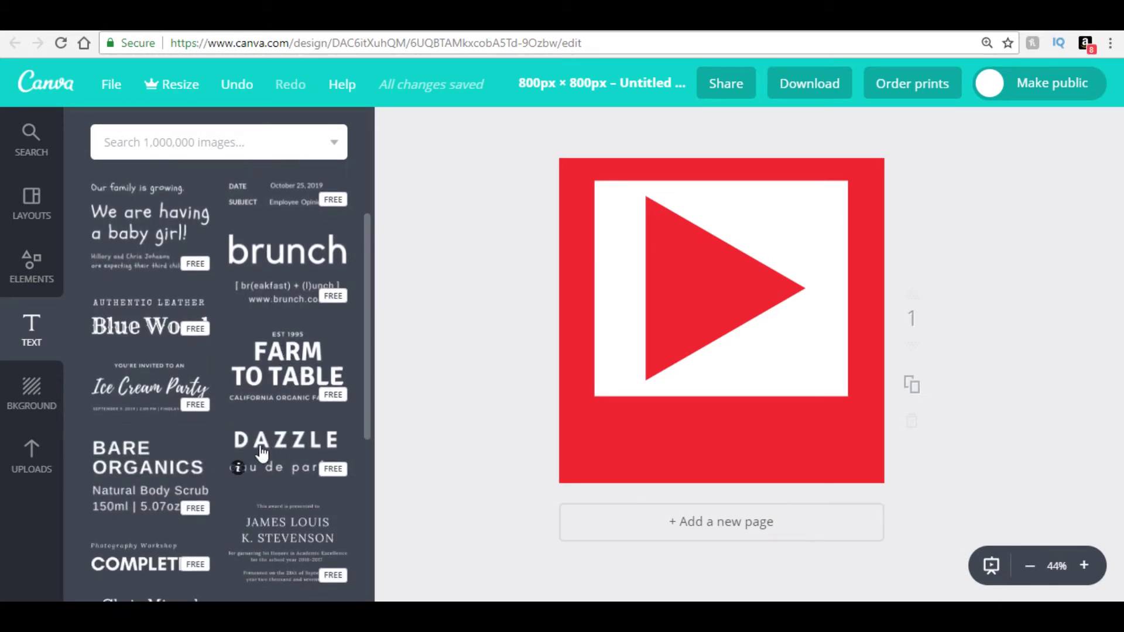
mouse_move(287, 452)
left_click(288, 446)
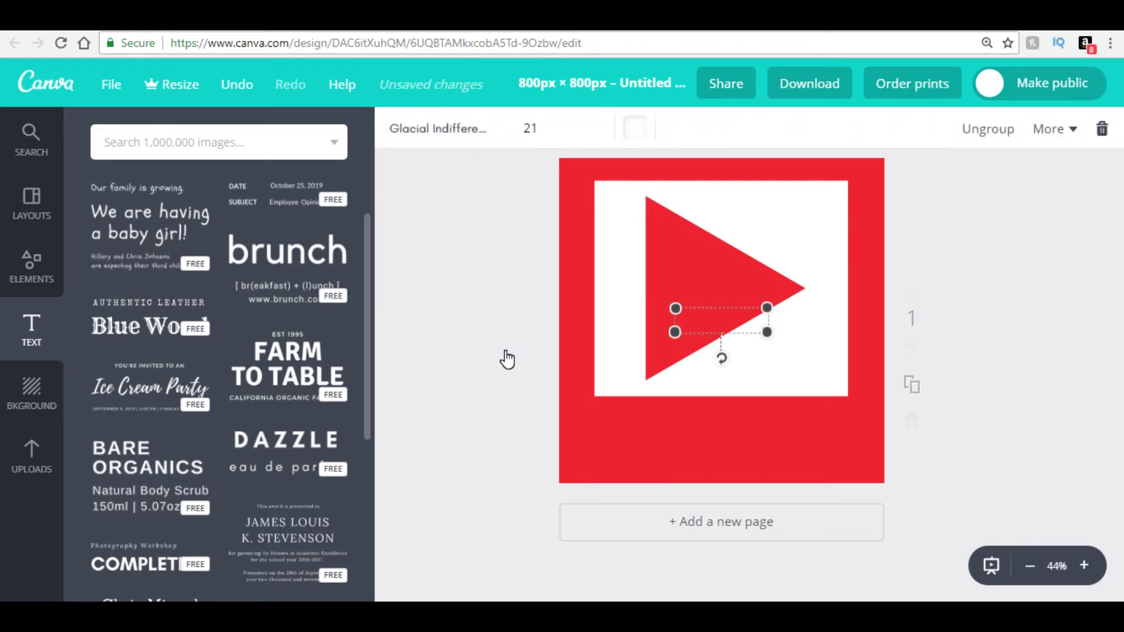
left_click(723, 316)
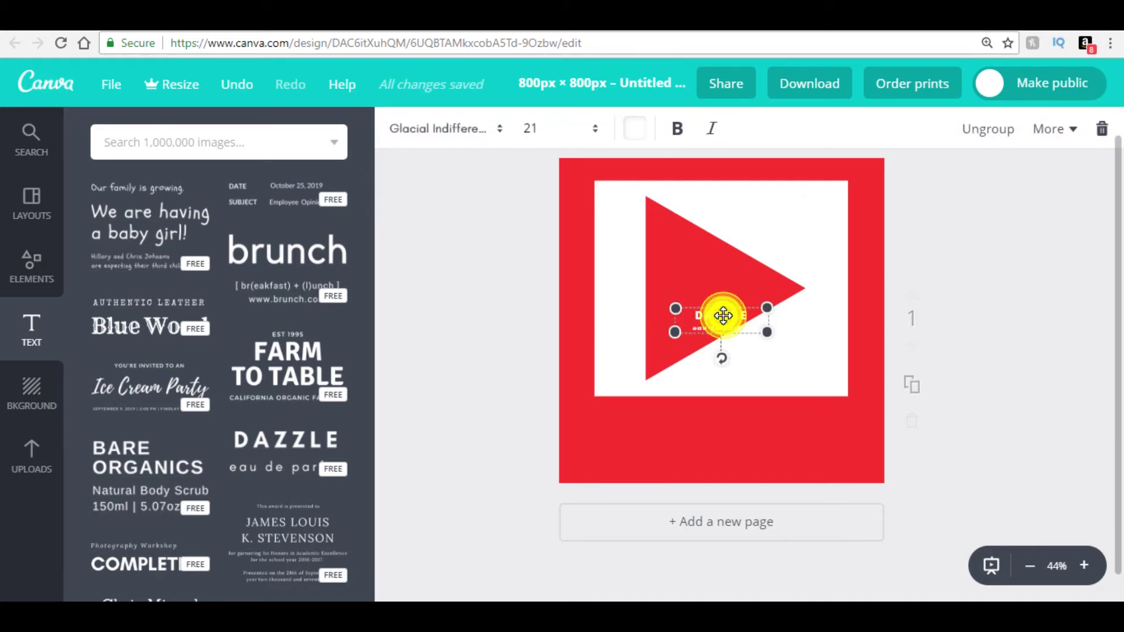
left_click_drag(722, 315, 723, 434)
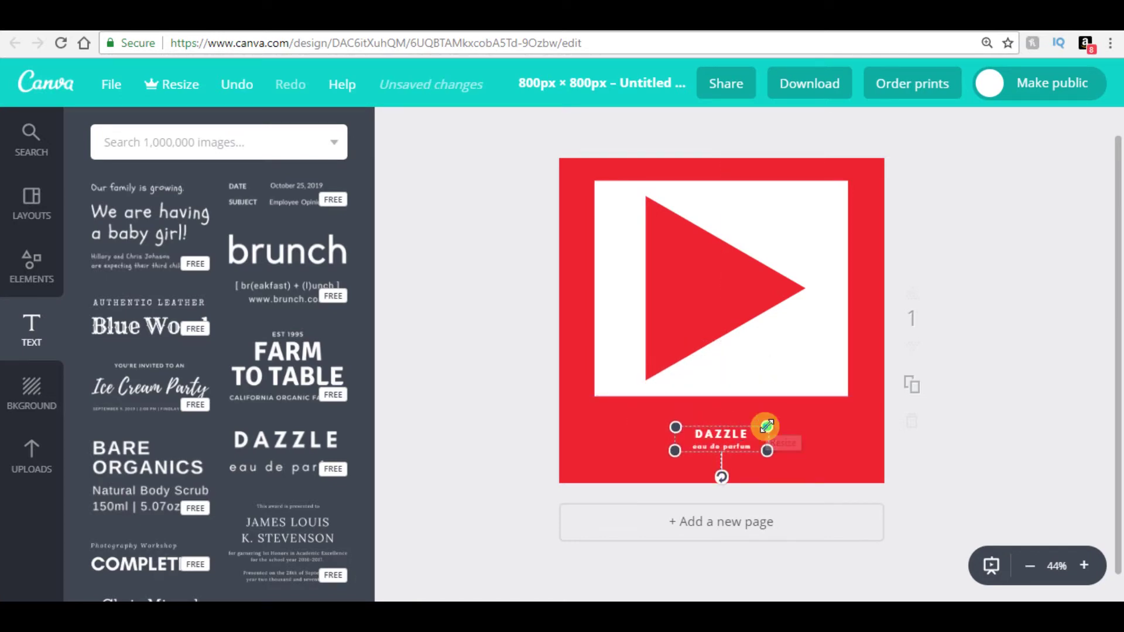
Enlarge the DAZZLE text block using its corner handles.
left_click_drag(766, 426, 817, 391)
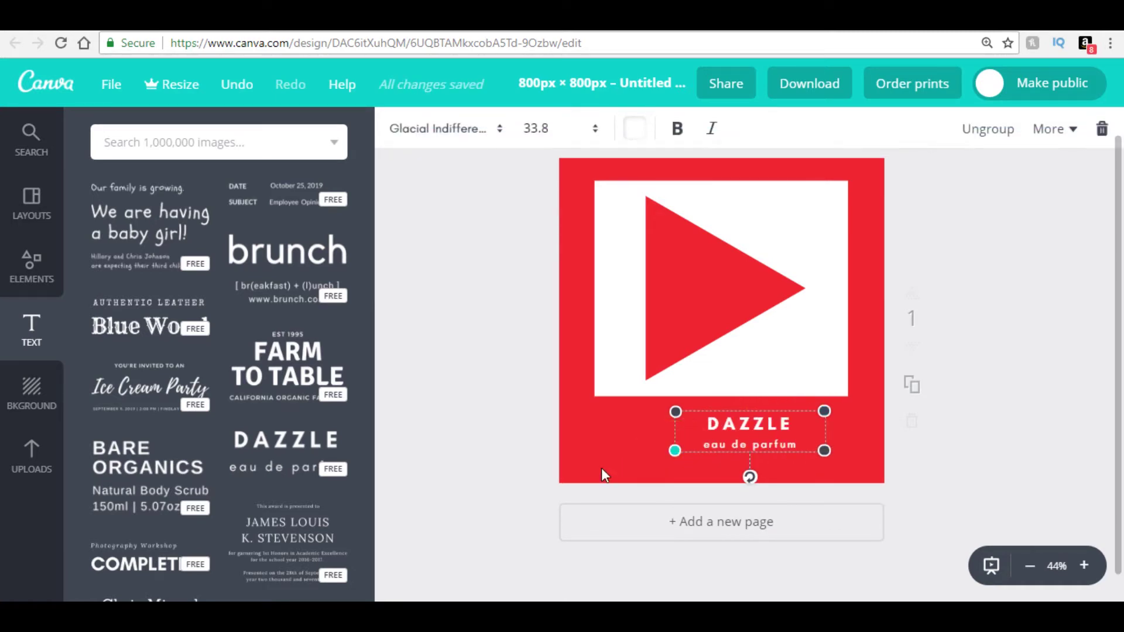
left_click_drag(673, 451, 569, 480)
left_click_drag(718, 486, 816, 477)
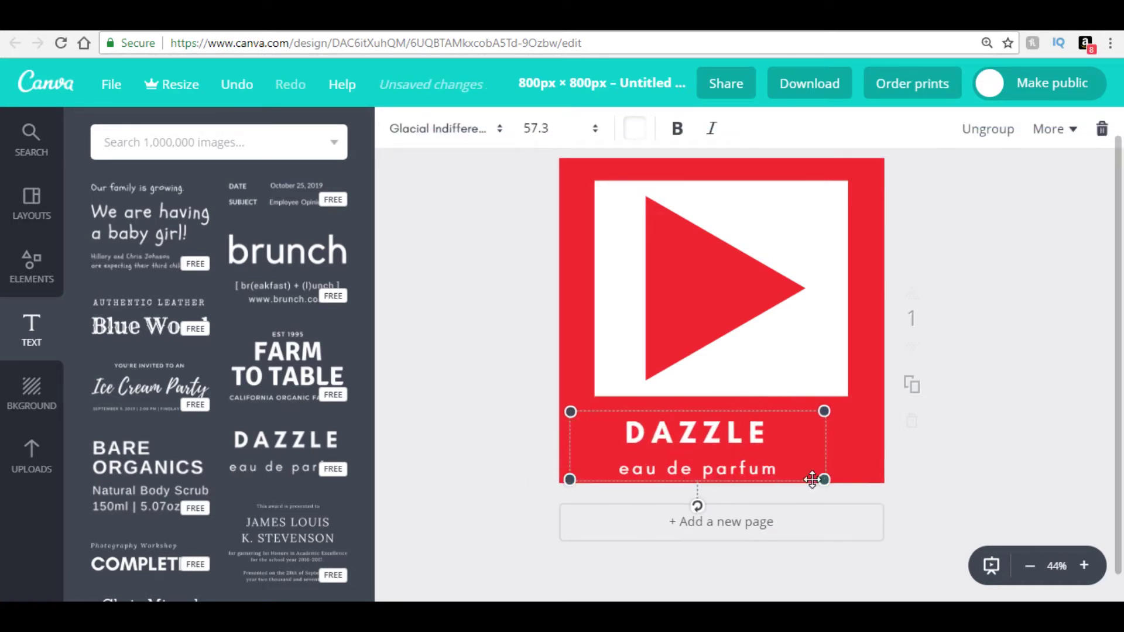
Delete the 'eau de parfum' line and its empty second line.
left_click(784, 467)
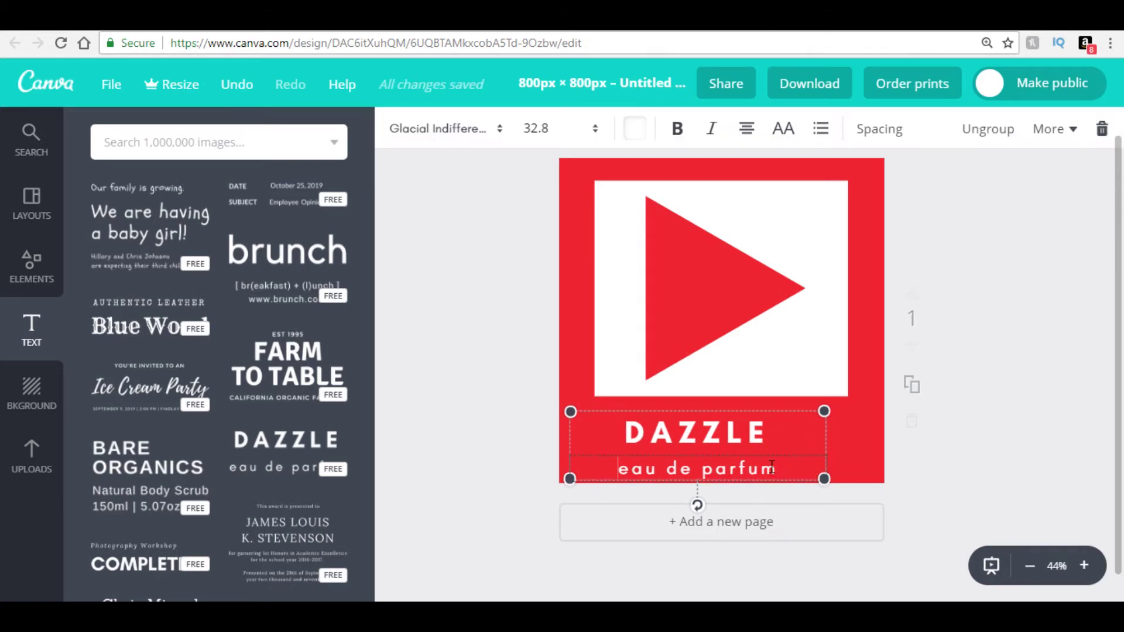
left_click(771, 467)
left_click_drag(752, 467, 605, 473)
key("BackSpace")
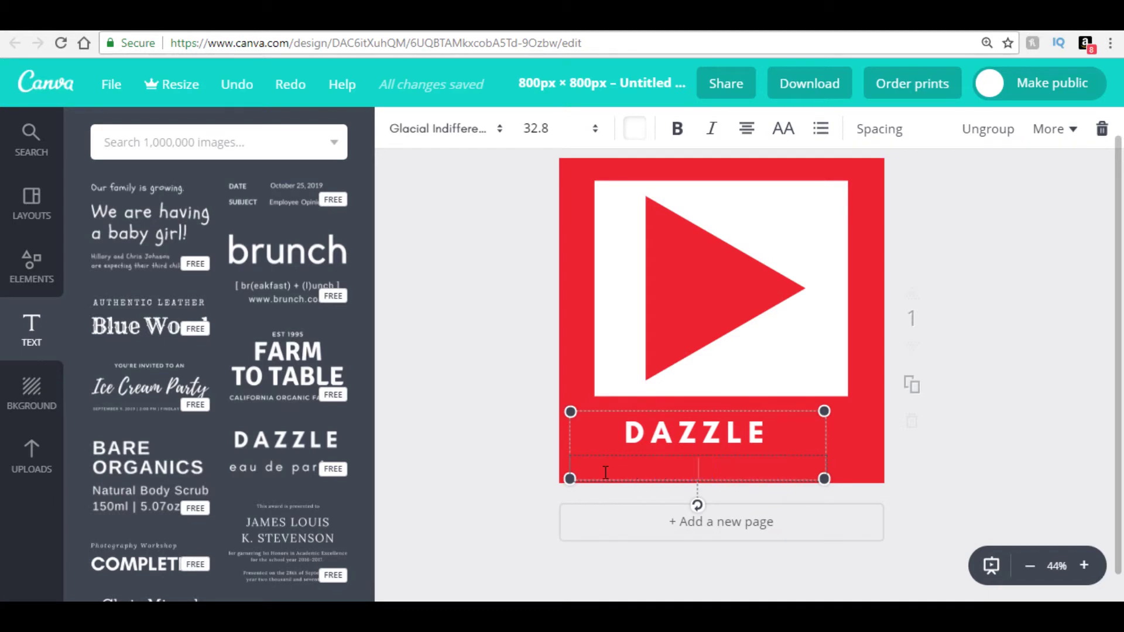
left_click(789, 433)
left_click(760, 431)
key("Delete")
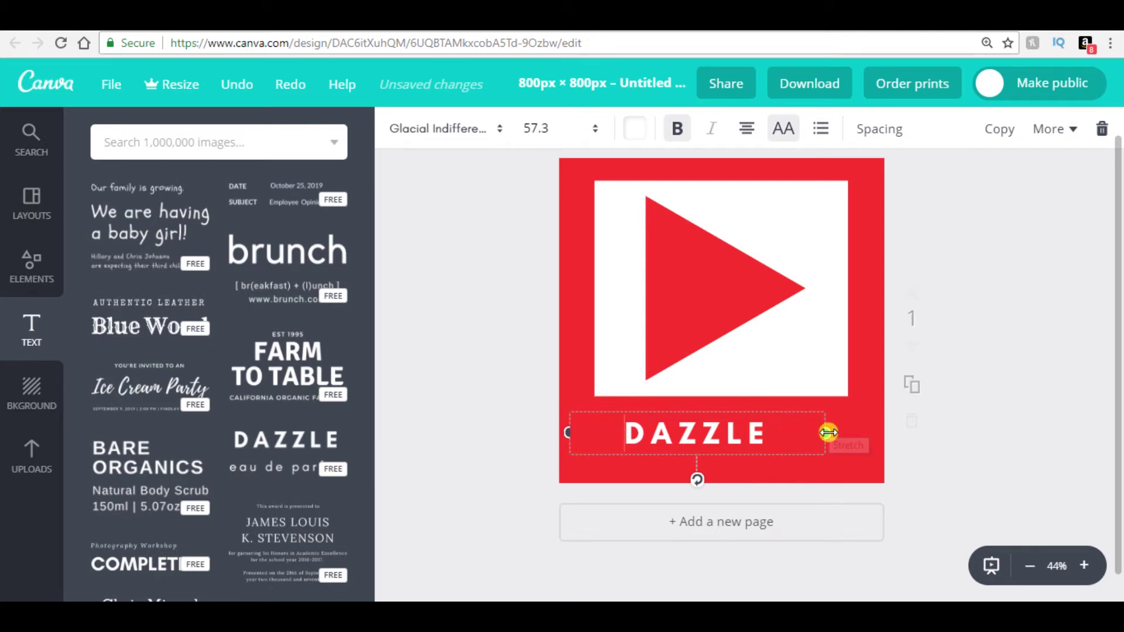
Stretch the DAZZLE text box to the canvas's left and right edges.
left_click_drag(827, 432, 886, 432)
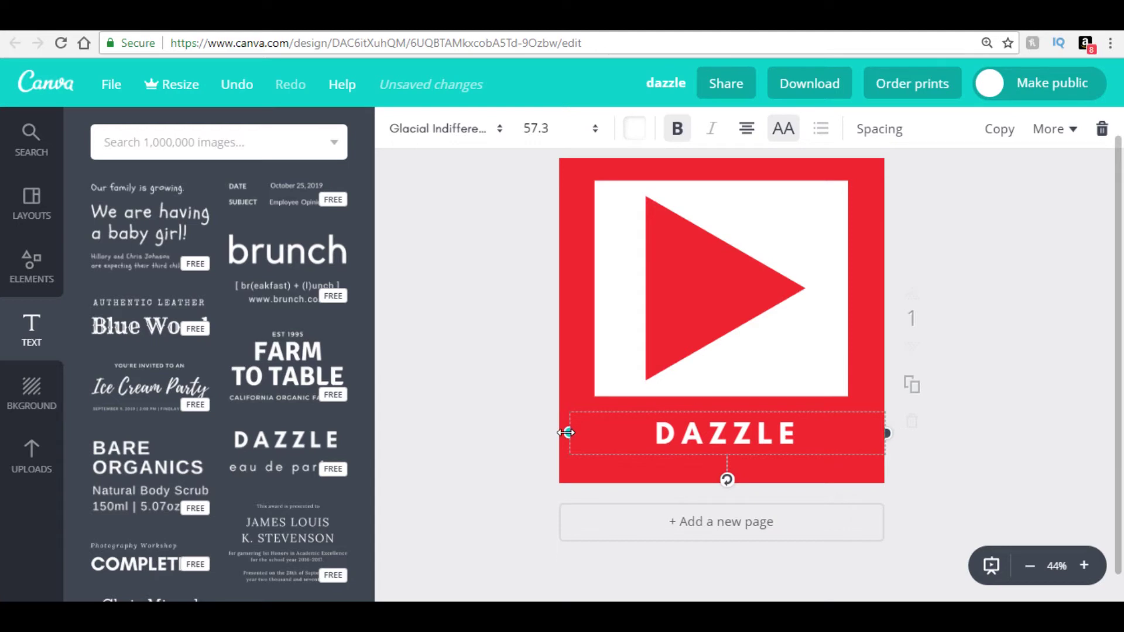
left_click_drag(566, 432, 559, 432)
left_click(785, 428)
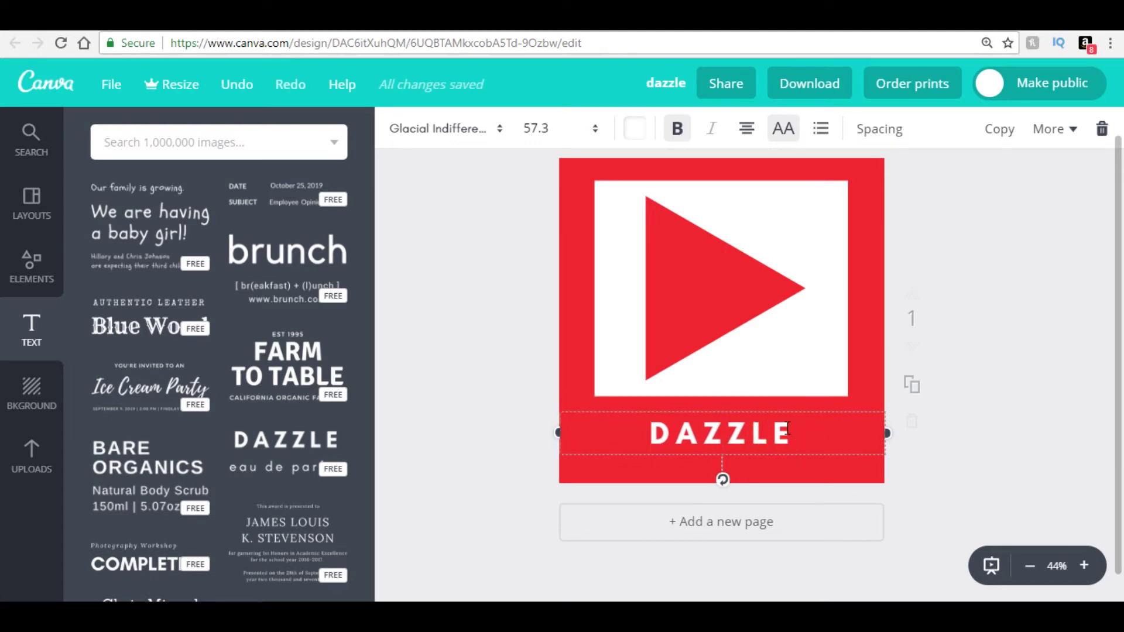
Clear the word DAZZLE from the widened text box.
key("Delete")
key("Delete")
key("Delete")
key("Delete")
key("Delete")
key("Delete")
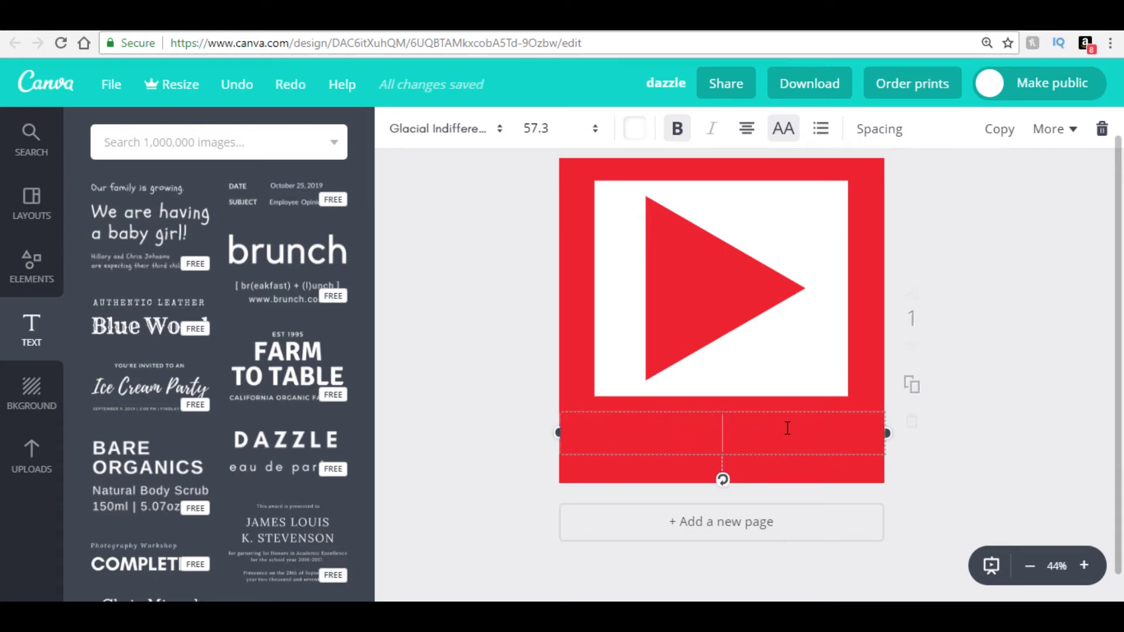
type("SUB")
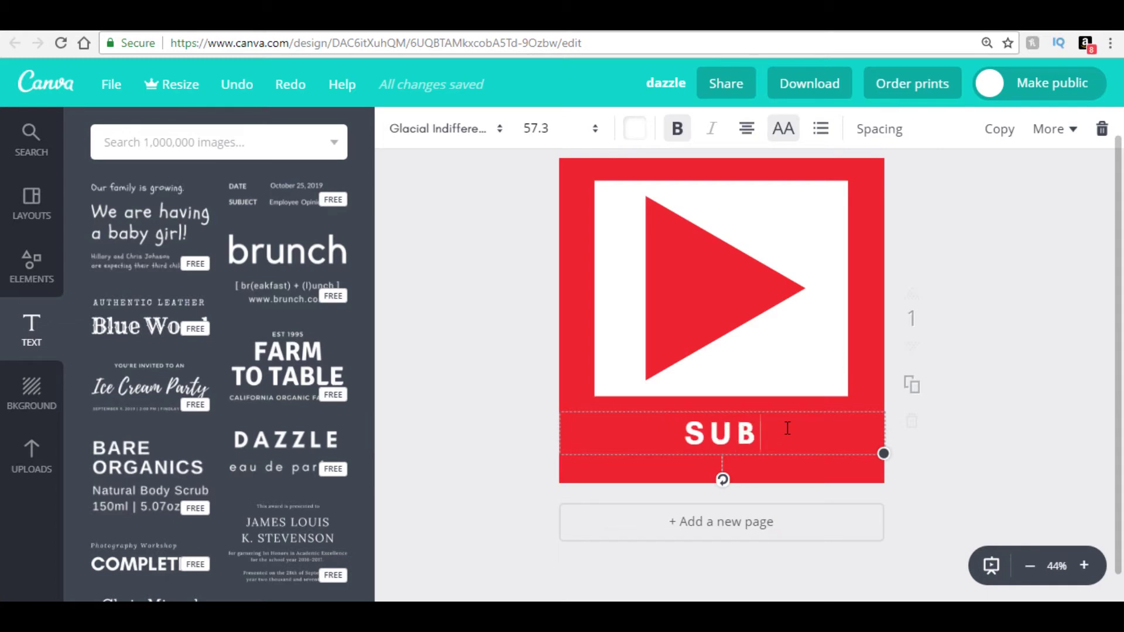
type("SCRI")
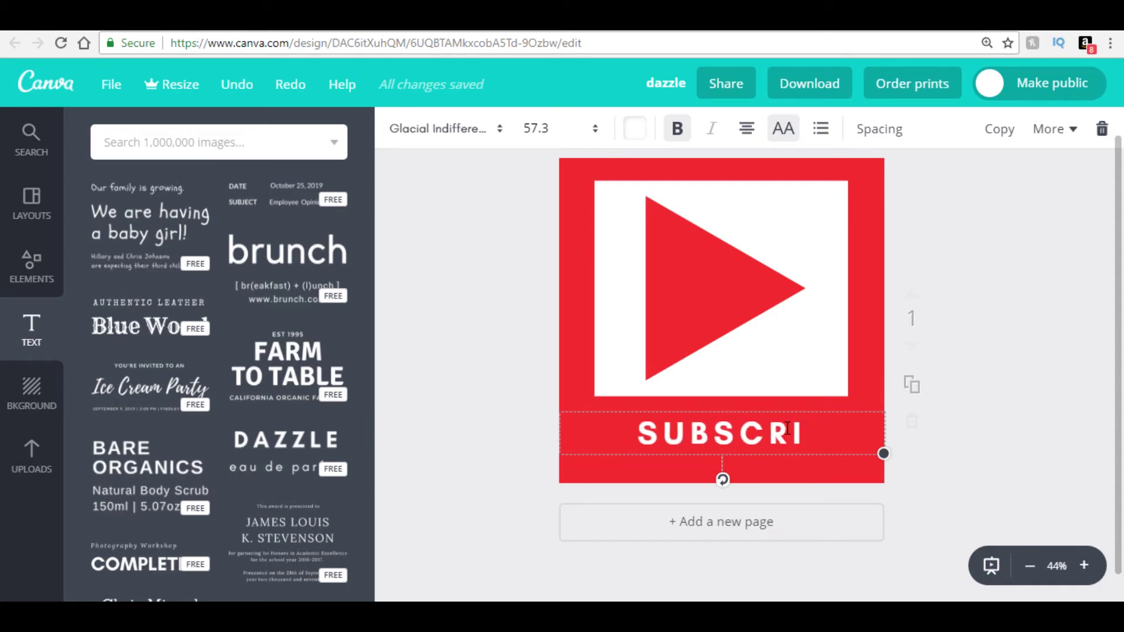
type("BE")
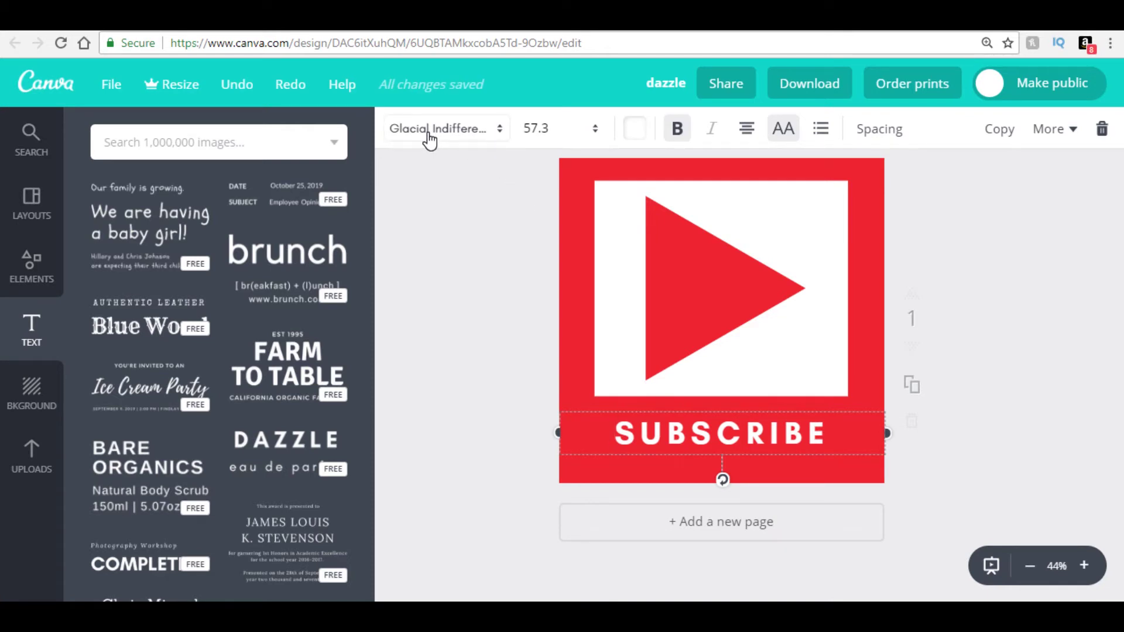
Set the SUBSCRIBE font size to 85 after trying 88 and 80.
left_click(594, 128)
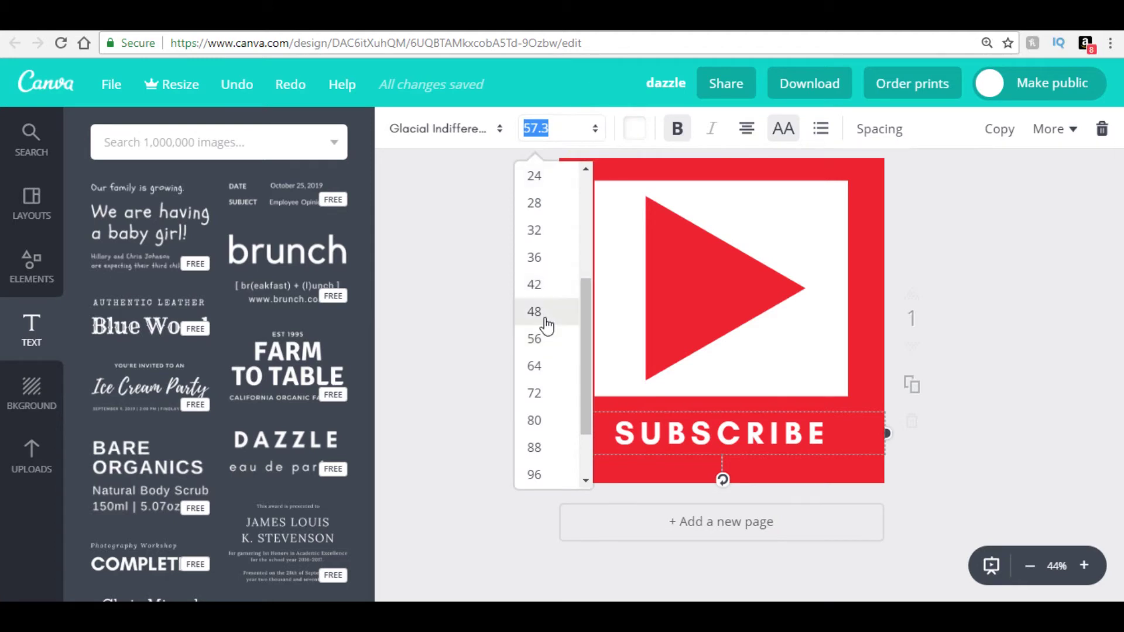
left_click(541, 446)
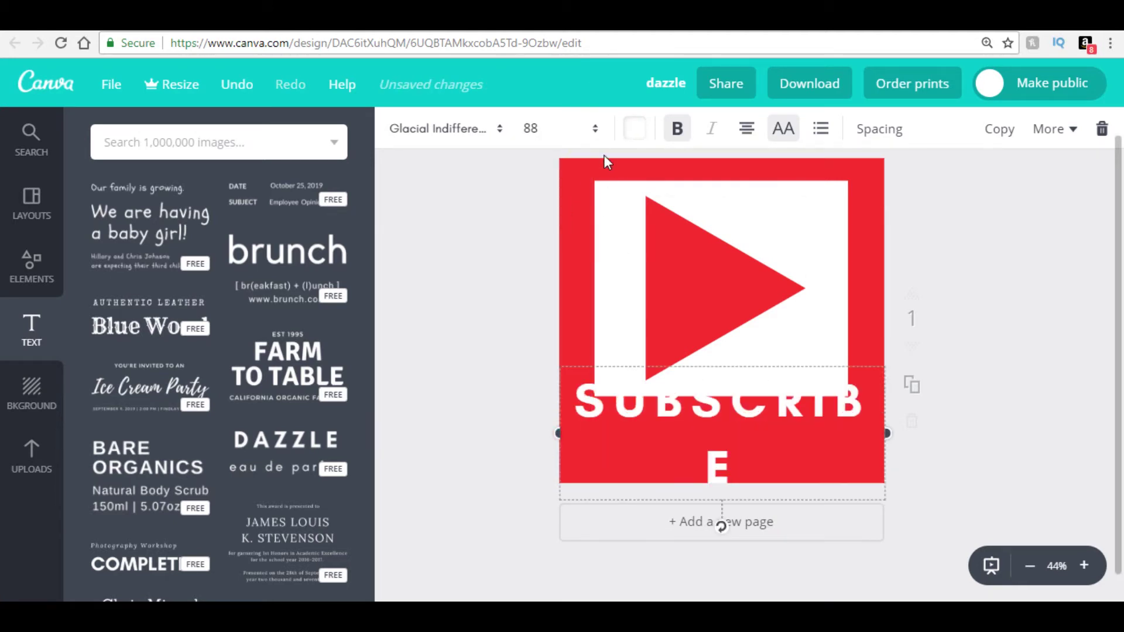
left_click(596, 132)
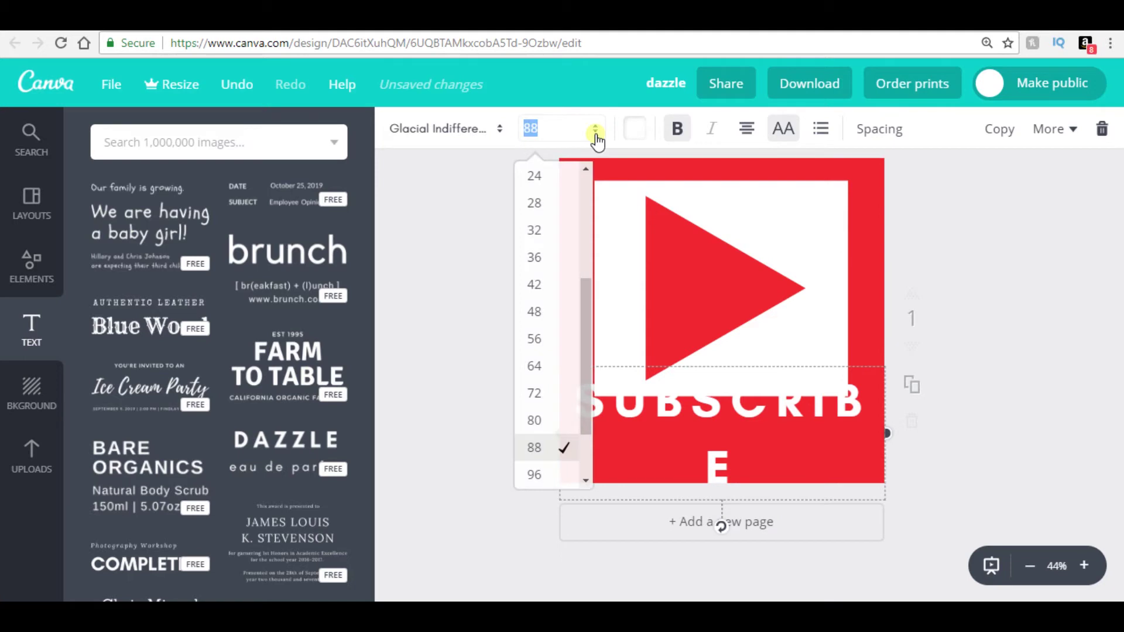
left_click(538, 420)
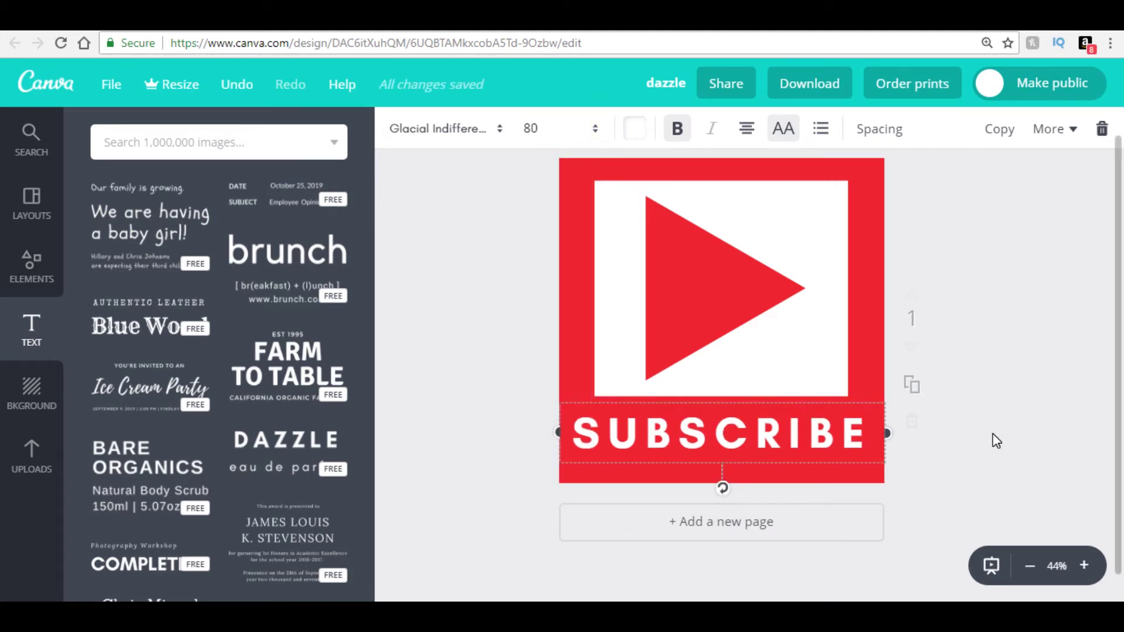
left_click(869, 428)
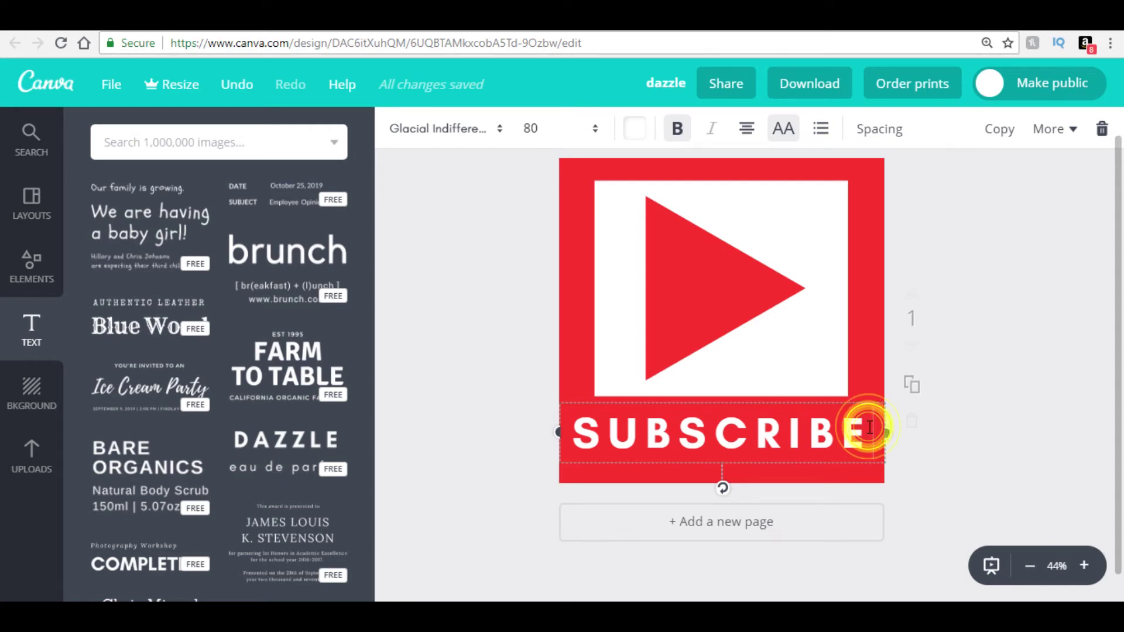
left_click(595, 130)
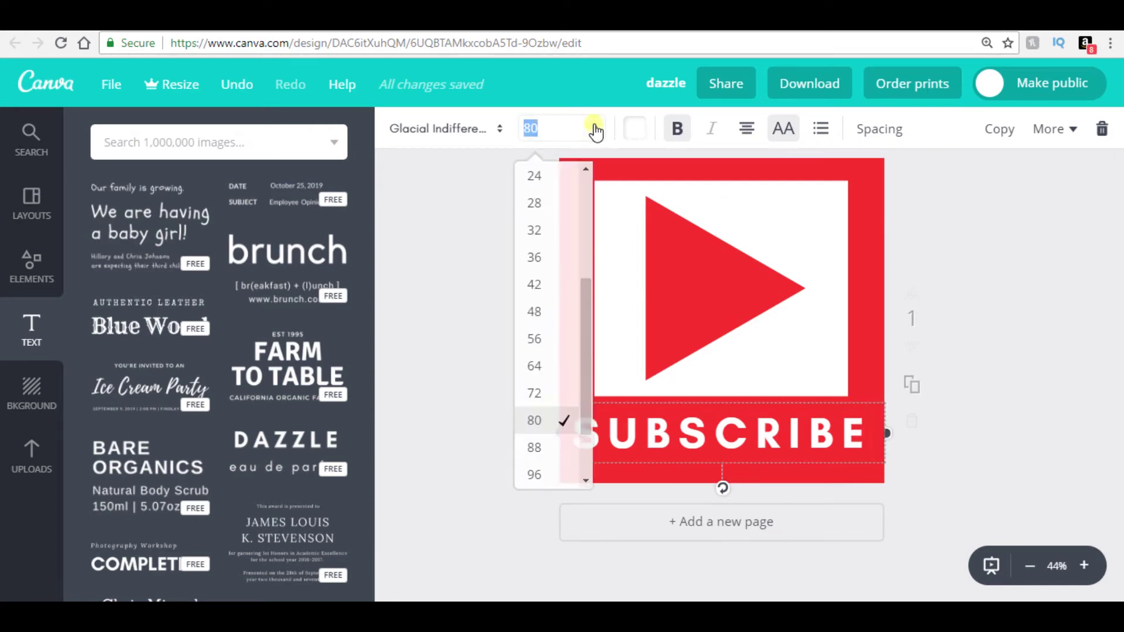
type("8")
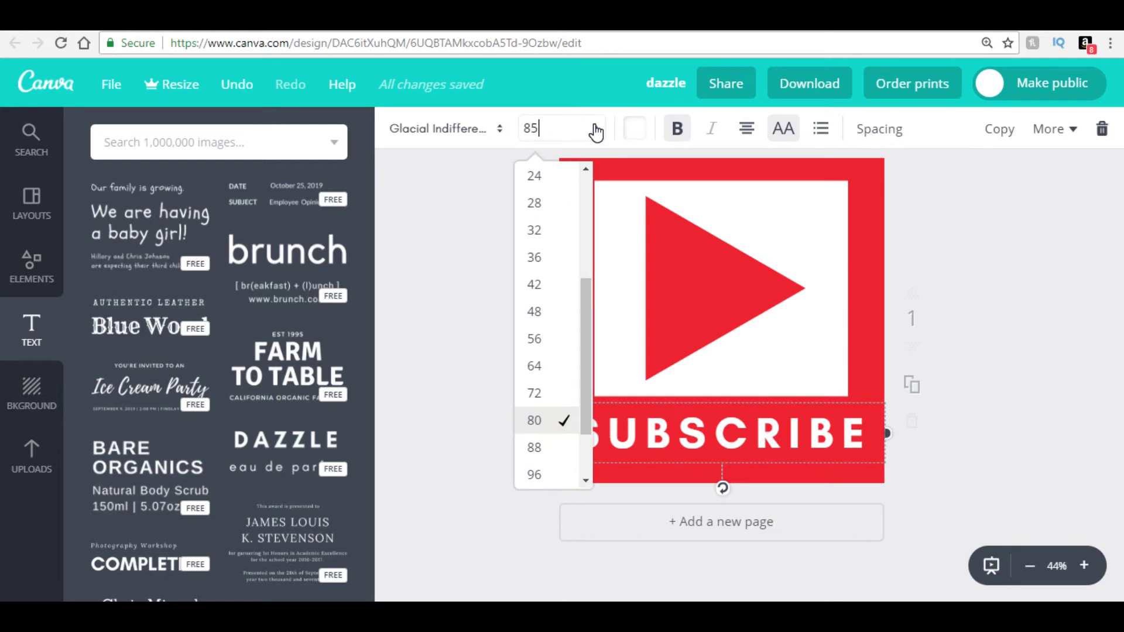
key("Return")
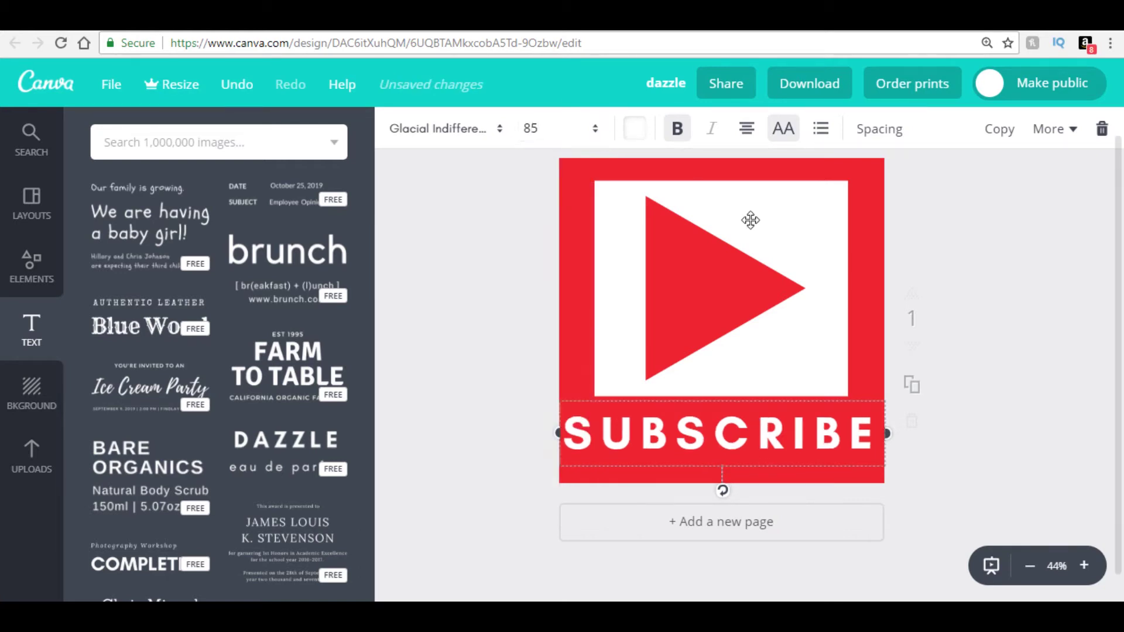
Centre SUBSCRIBE horizontally under the play box and deselect it.
left_click(809, 397)
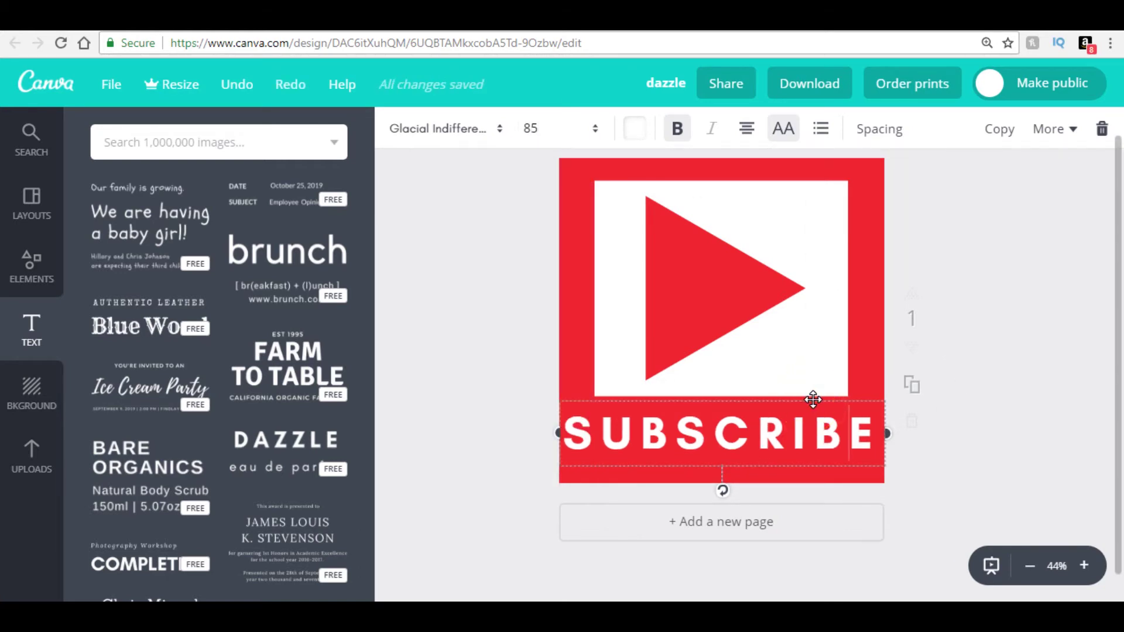
left_click_drag(815, 399, 814, 405)
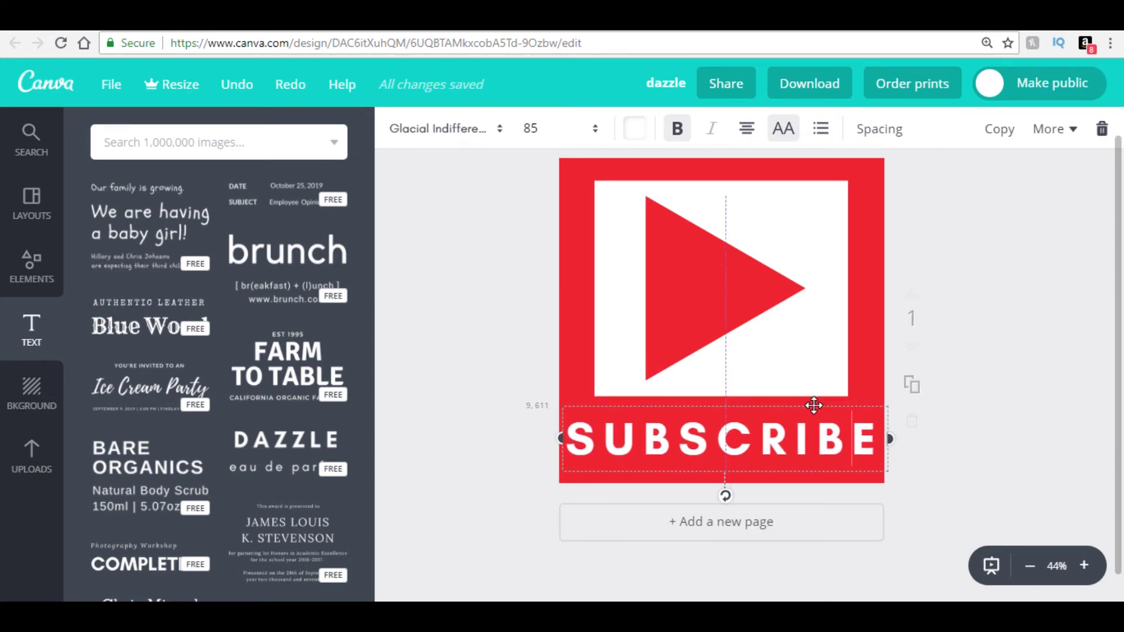
left_click(1064, 411)
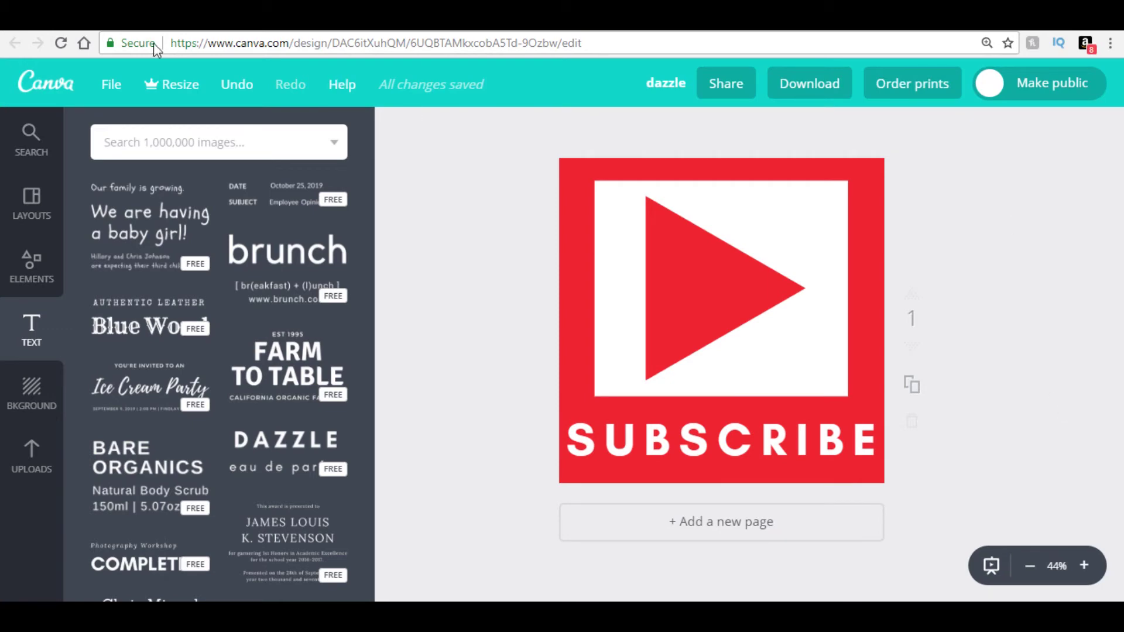
left_click(111, 83)
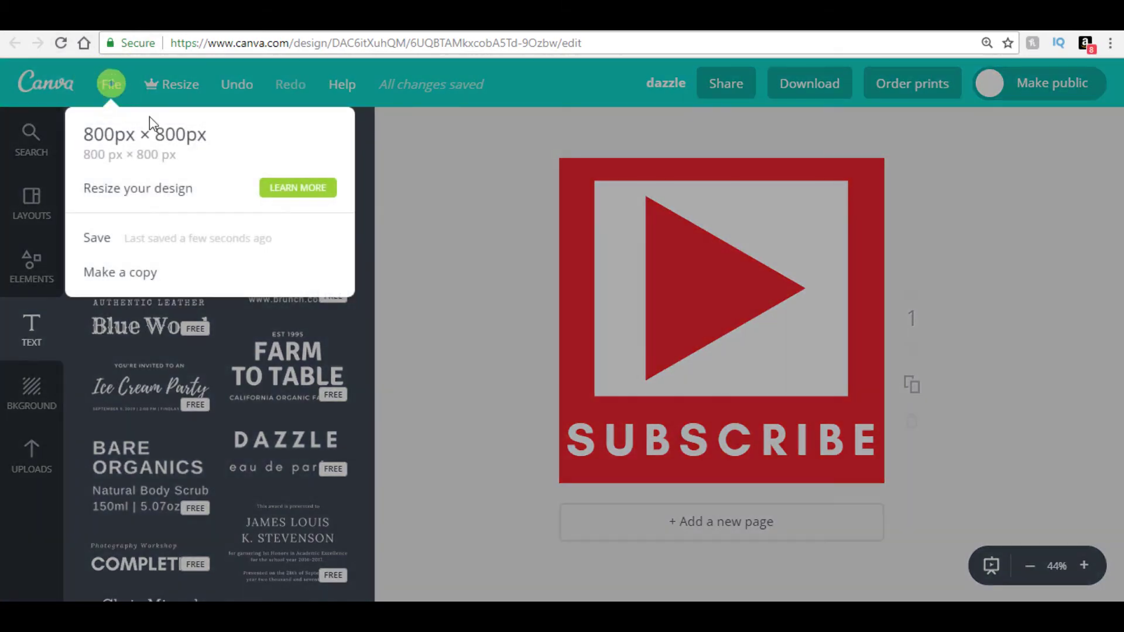
Download the subscribe graphic as CanvaSubscribe2.png (PNG Image) and show the uploads panel.
left_click(171, 240)
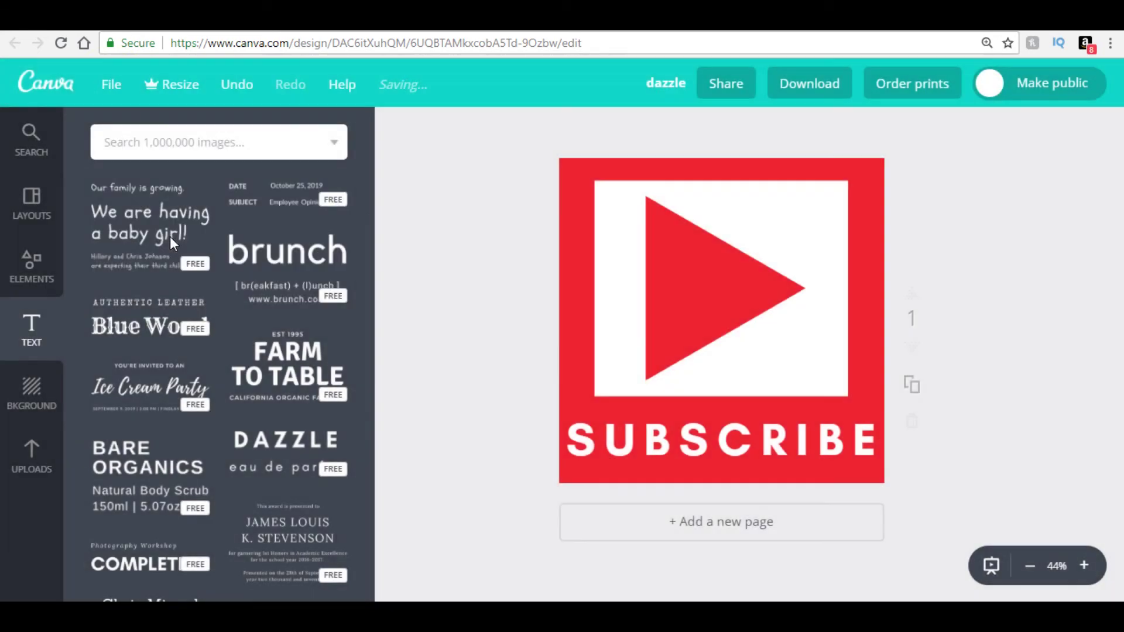
left_click(808, 88)
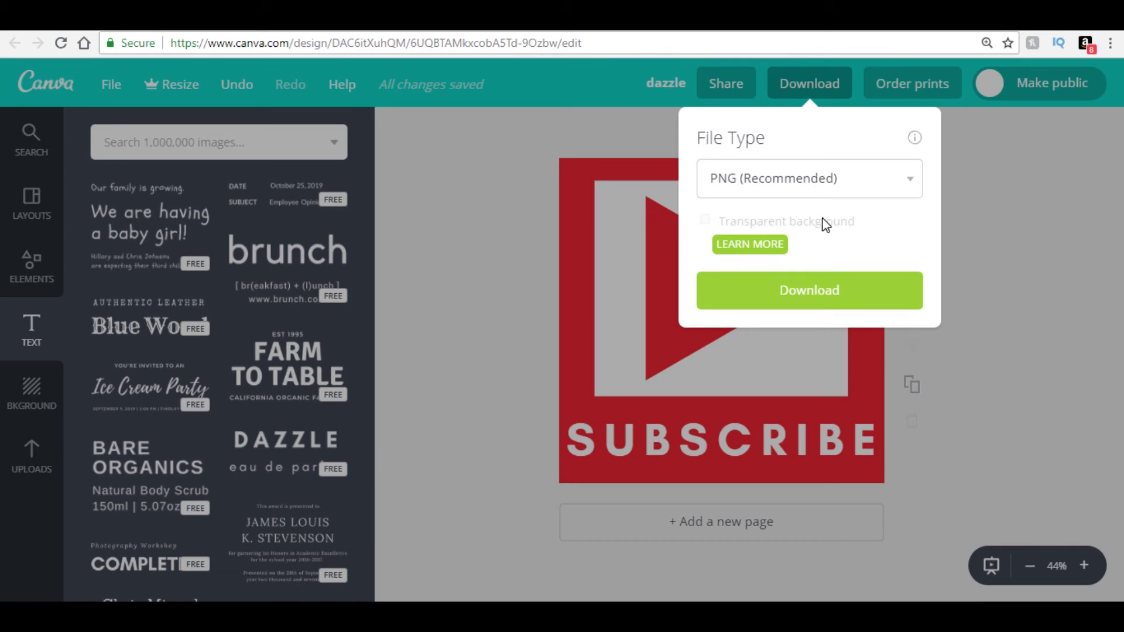
left_click(808, 294)
type("CanvaSubscribe2")
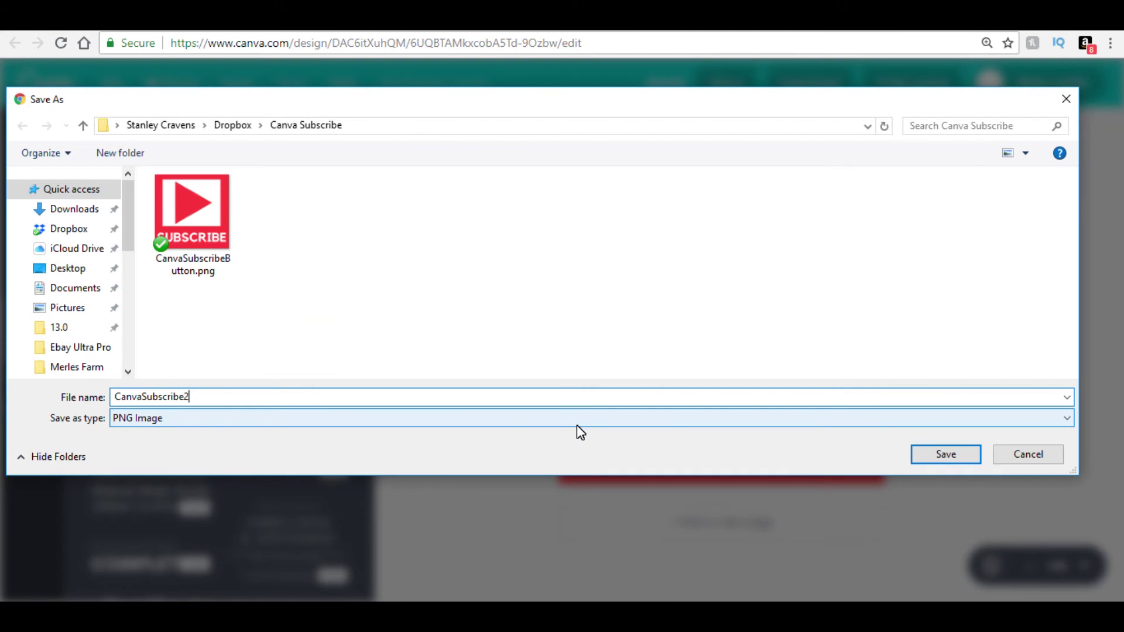
key("Return")
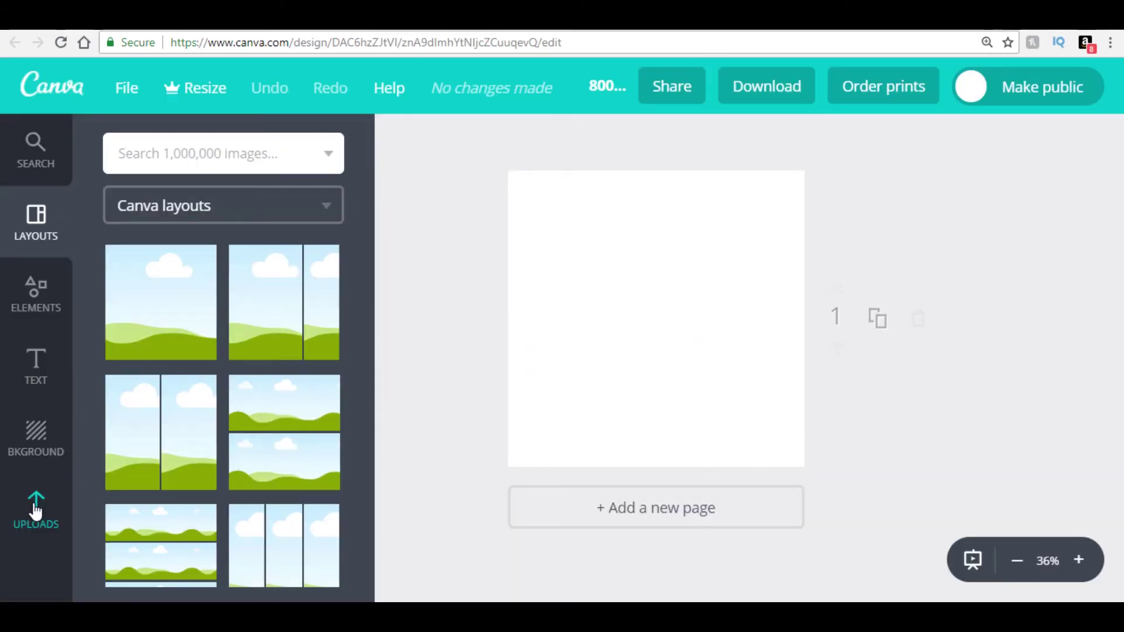
left_click(35, 509)
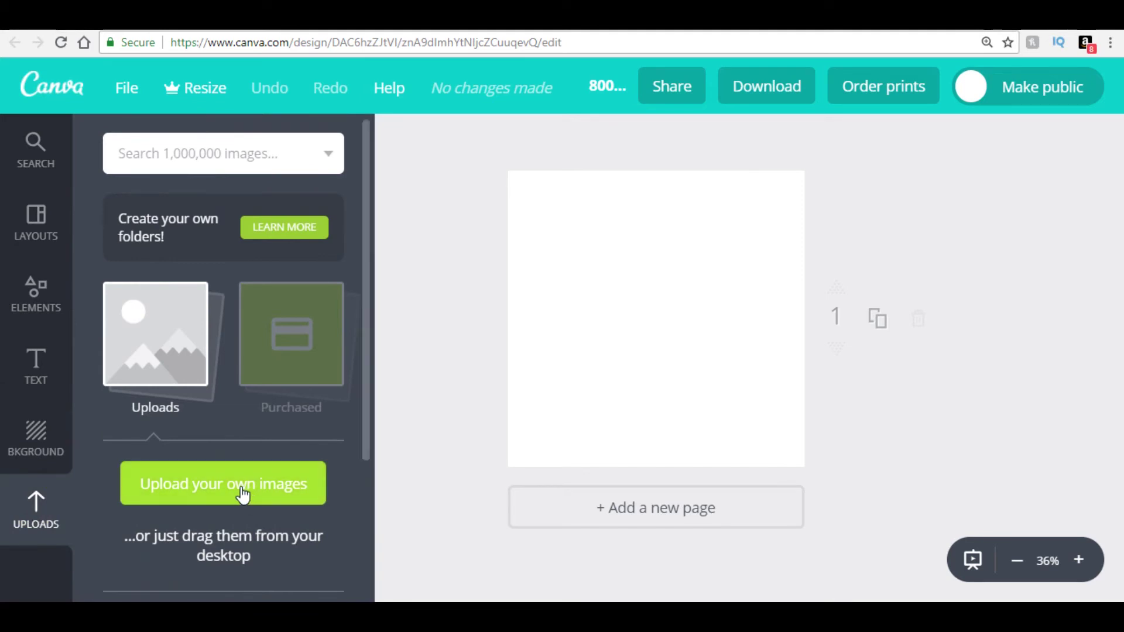
Upload the GmaGpaLogoBlock2.jpg logo and enlarge it to nearly fill the page.
left_click(244, 495)
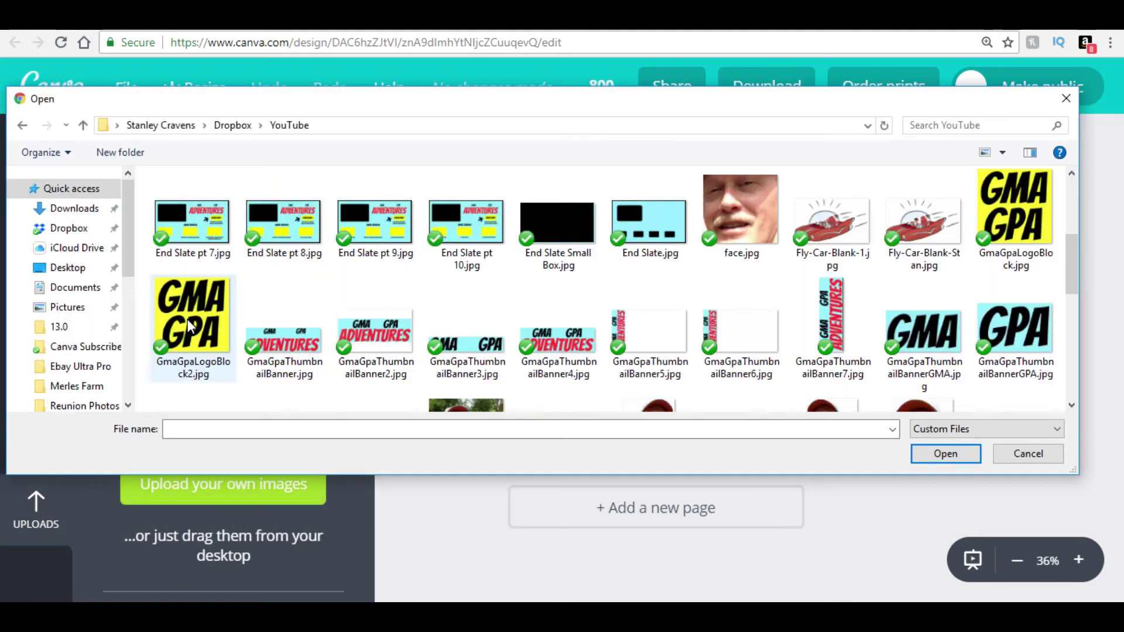
double_click(187, 318)
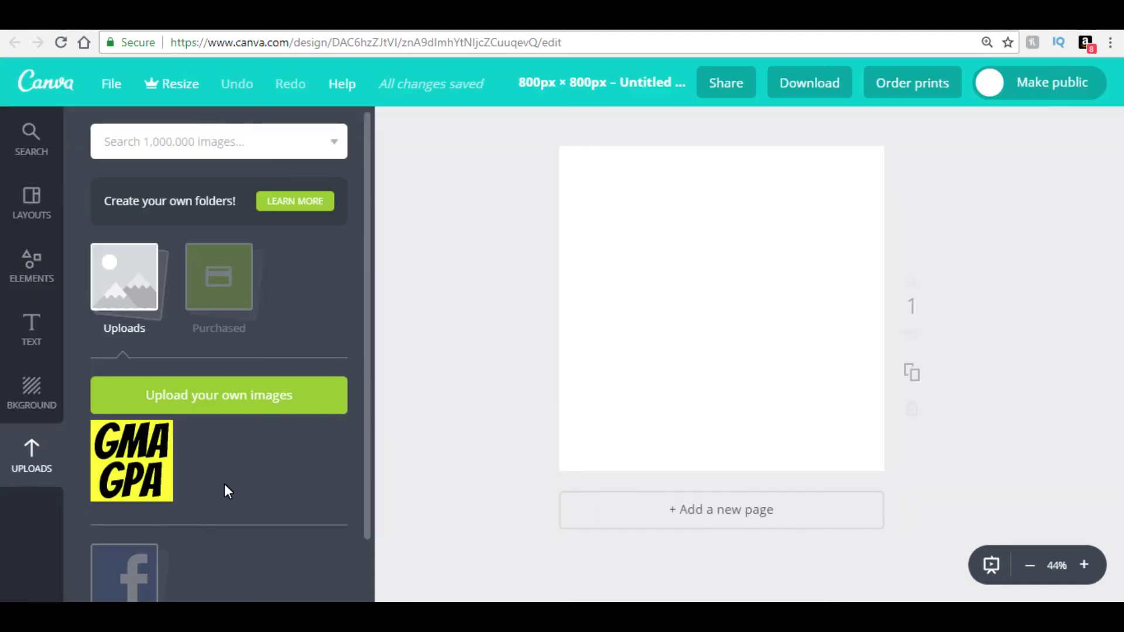
left_click(135, 474)
left_click_drag(823, 408, 884, 492)
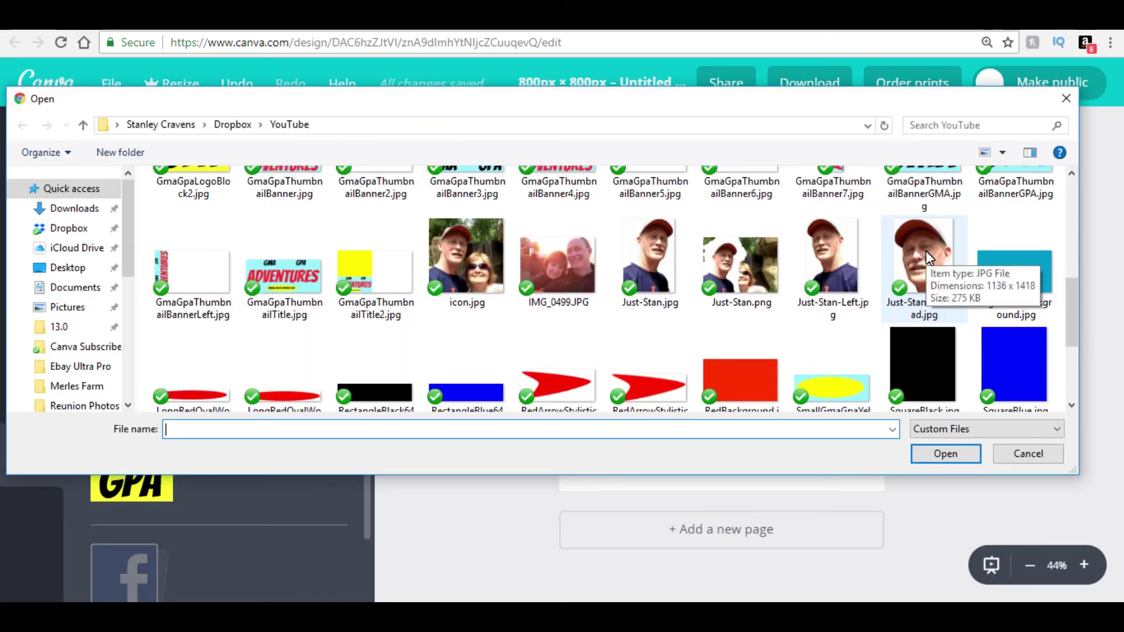
Upload the Just-Stan-Left-head.jpg head photo and place it on the page.
left_click(925, 251)
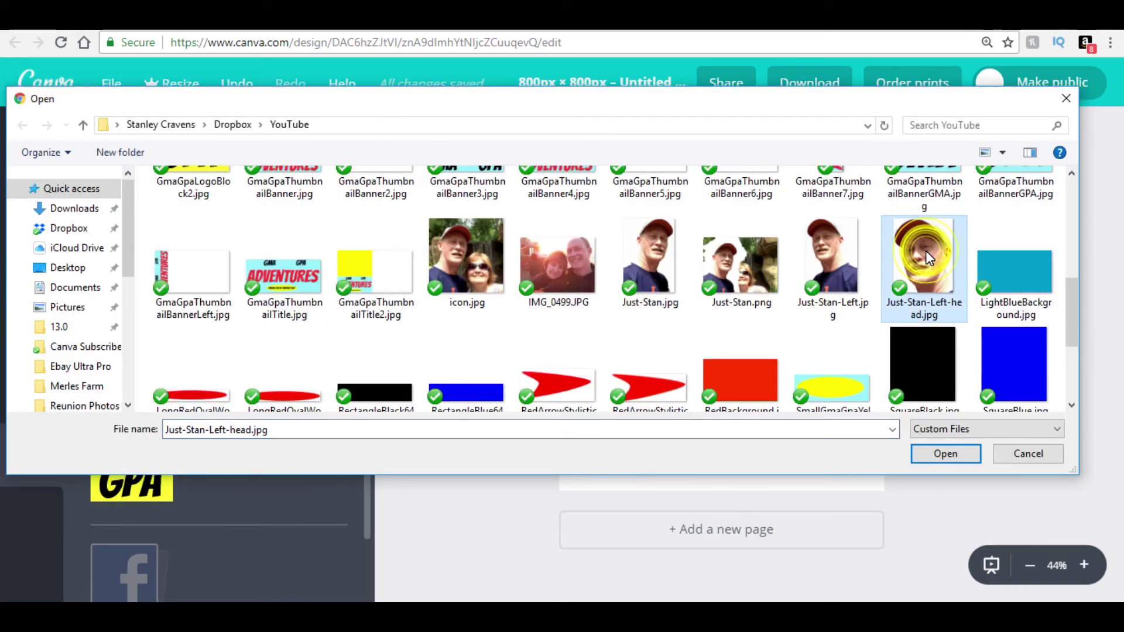
left_click(948, 455)
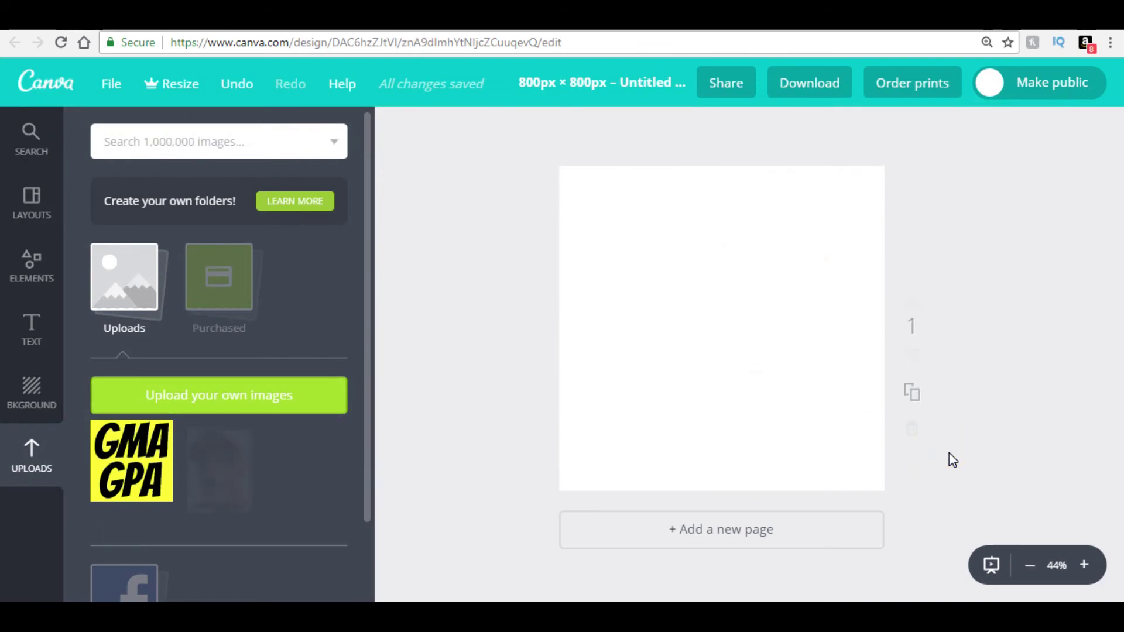
left_click(219, 463)
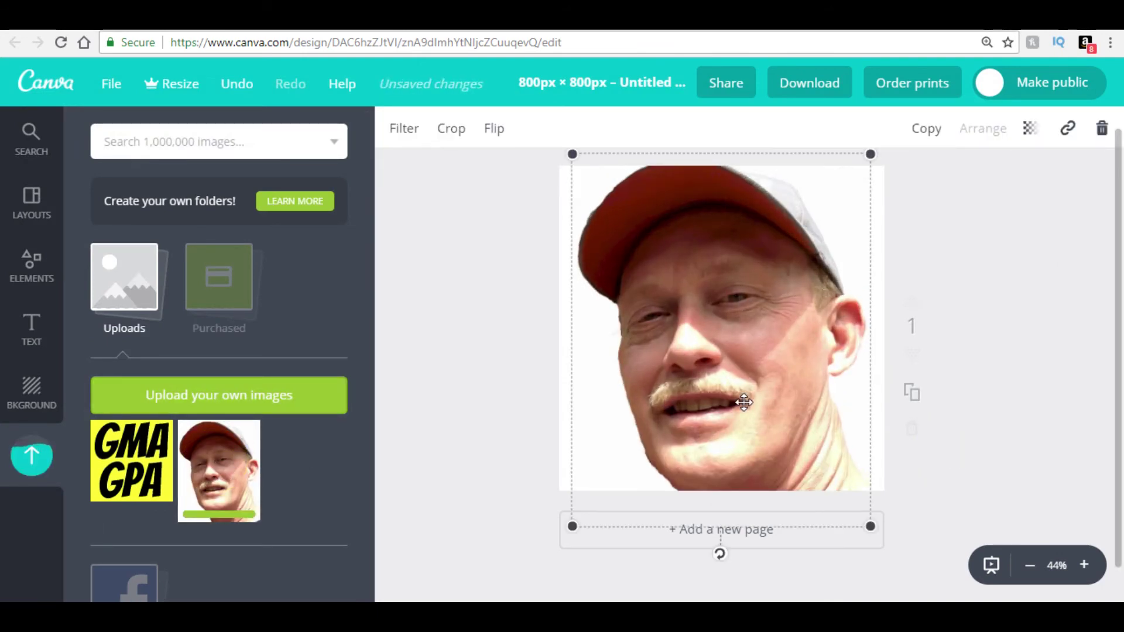
left_click(31, 459)
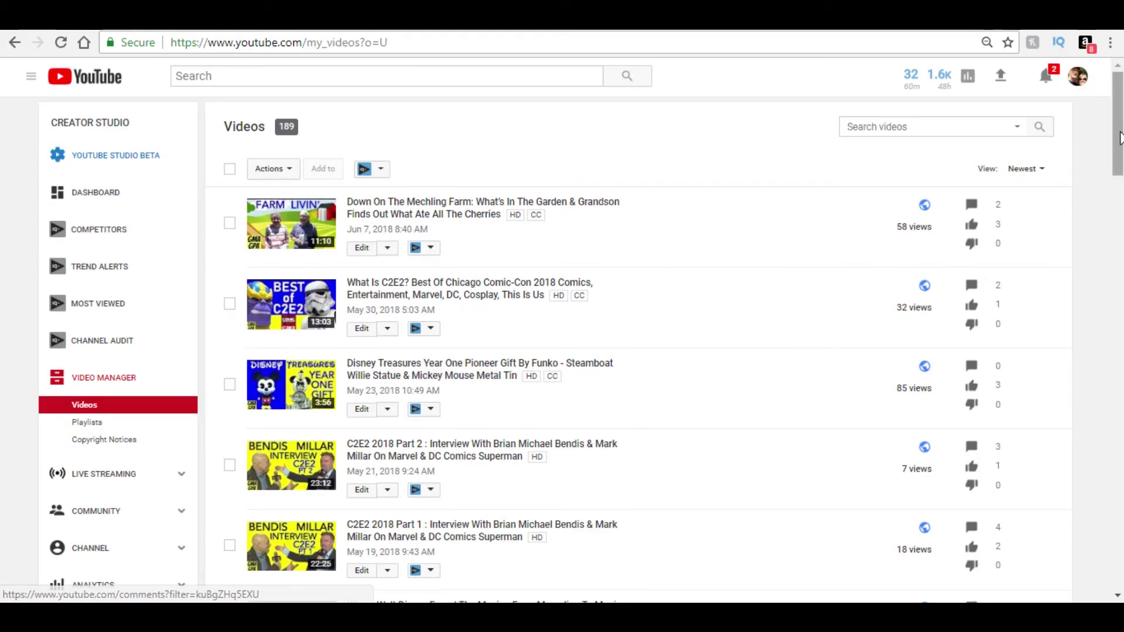
Zoom the browser in and reach Branding under CHANNEL in Creator Studio.
key("ctrl+plus")
key("ctrl+plus")
key("ctrl+plus")
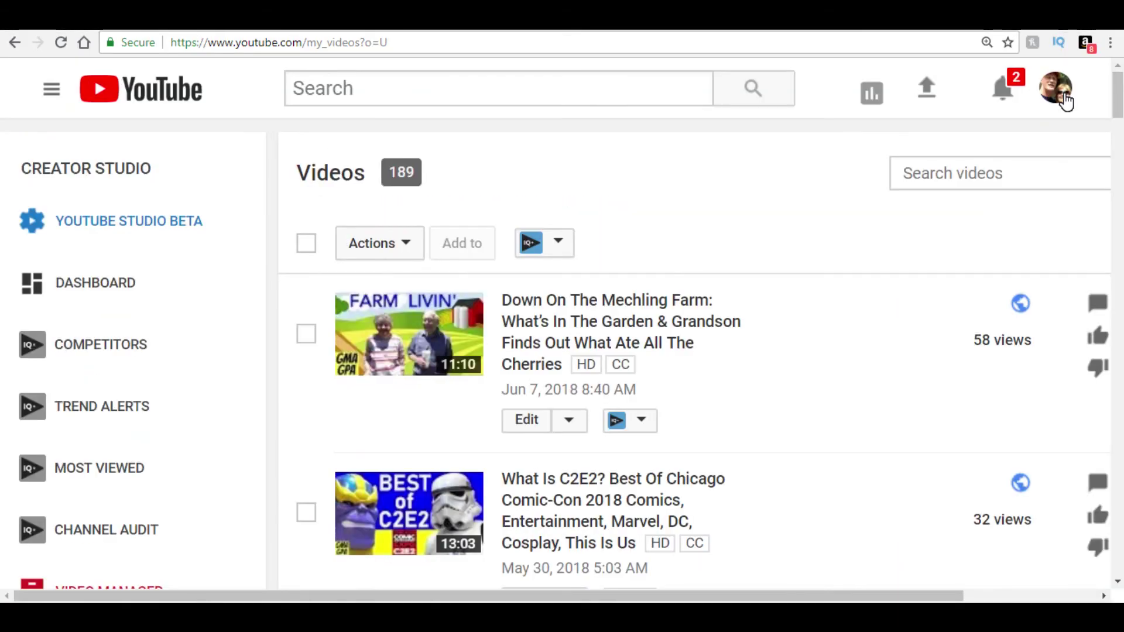
left_click(1056, 88)
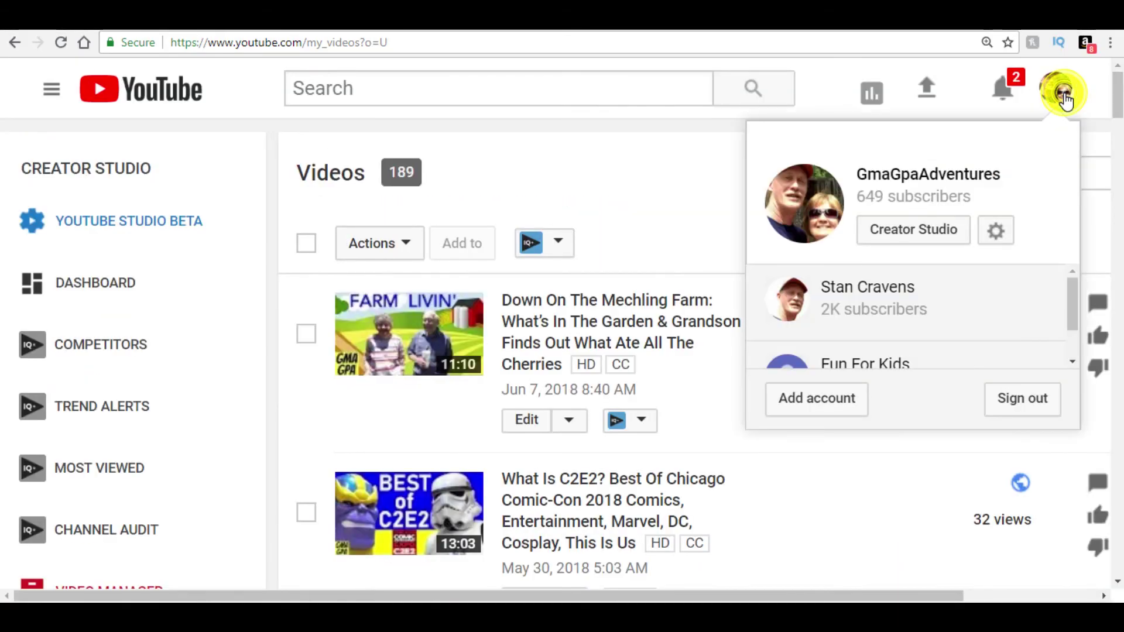
left_click(922, 230)
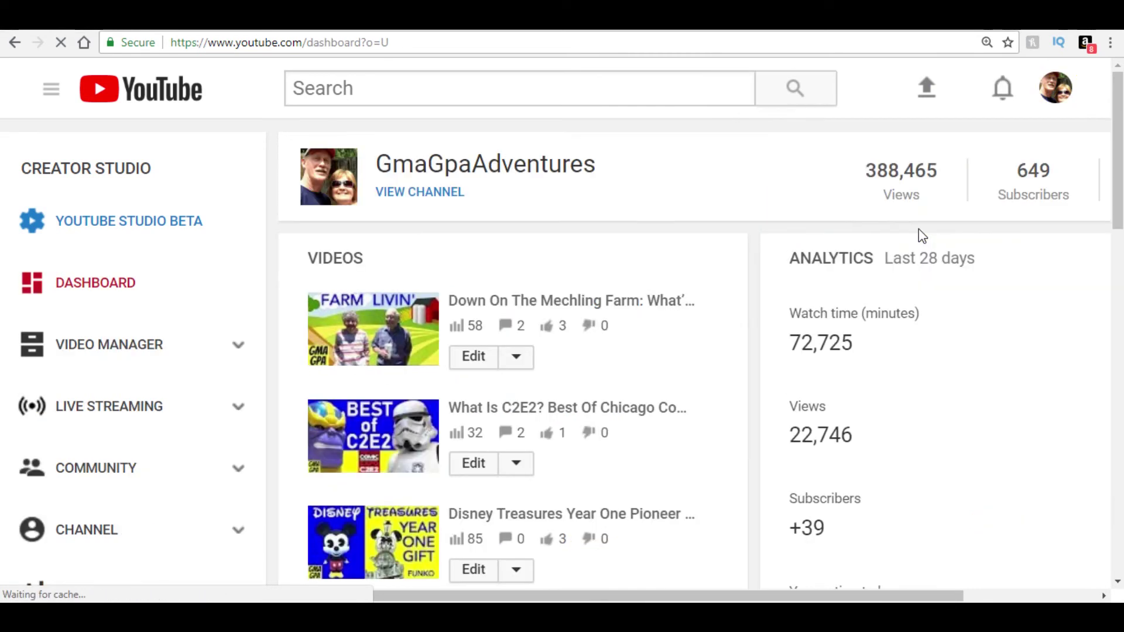
scroll(918, 230, "down", 5)
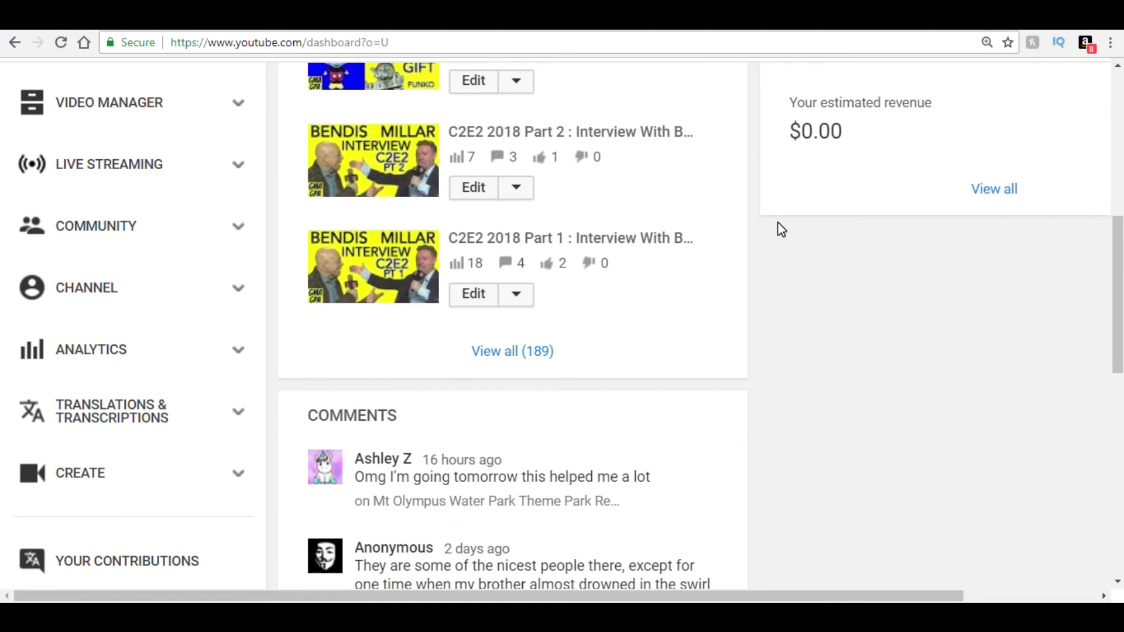
left_click(237, 290)
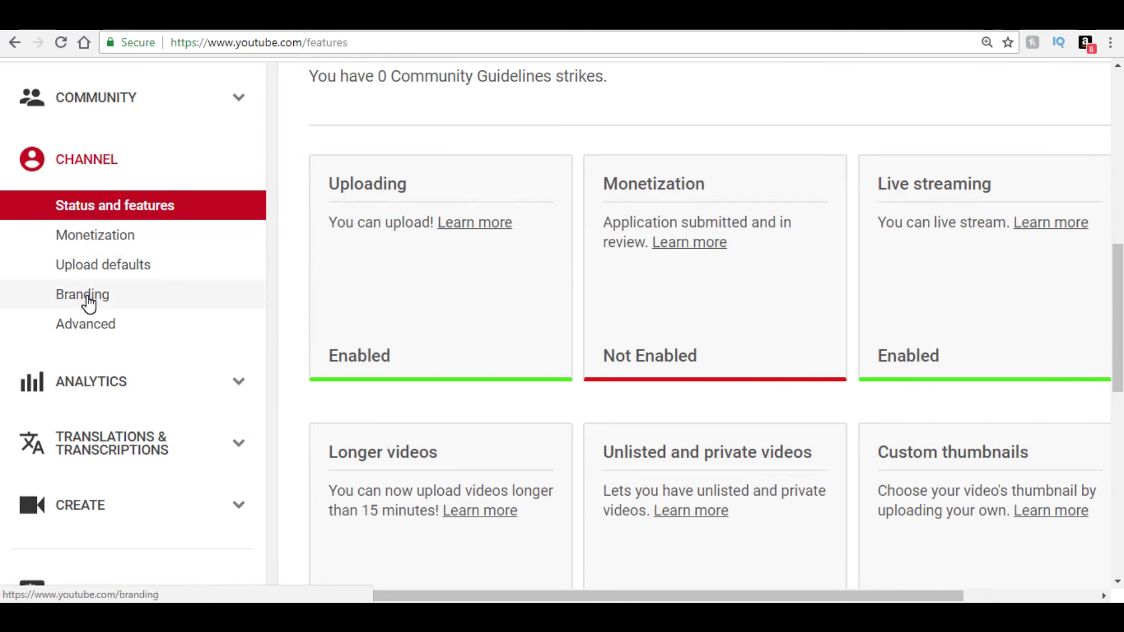
left_click(82, 294)
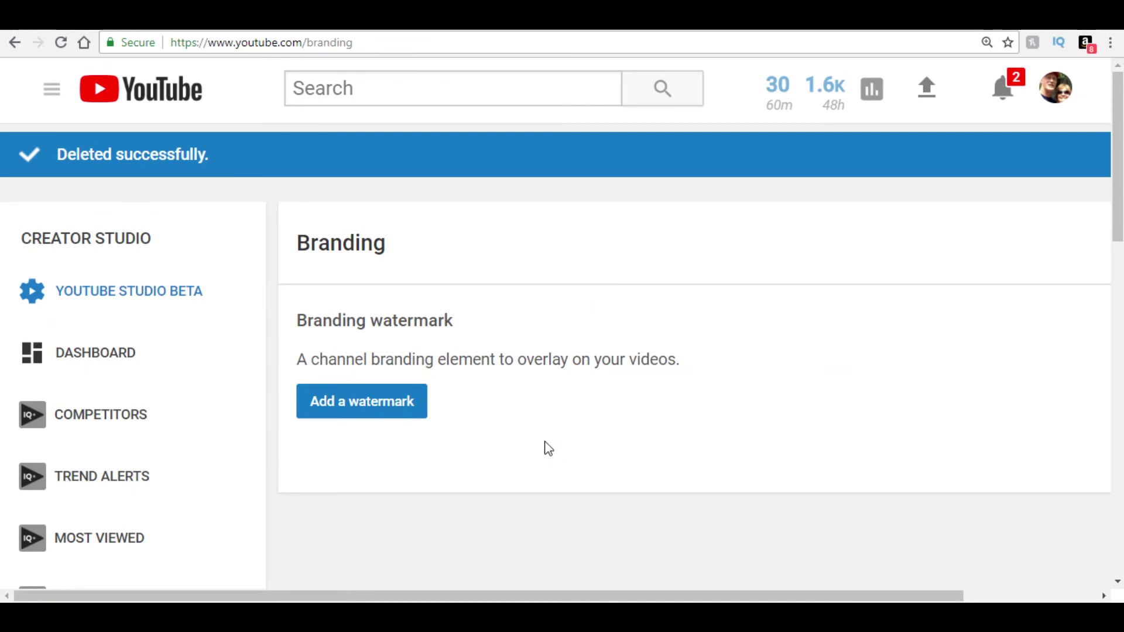
Save CanvaSubscribeButton.png as the channel watermark and bring up its display-time options.
left_click(385, 408)
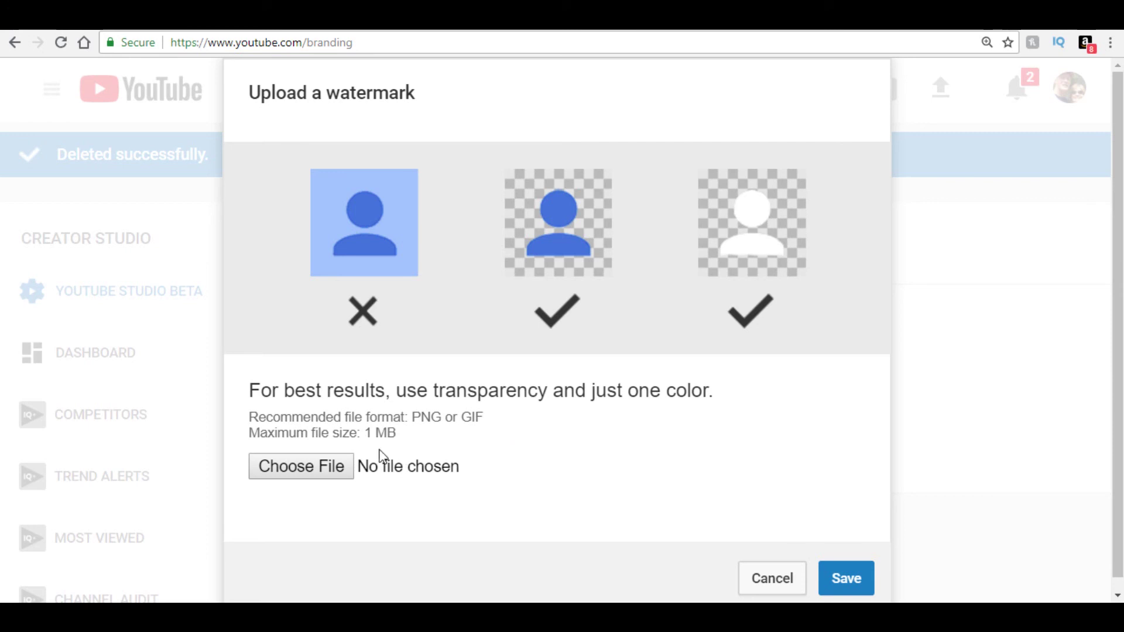
left_click(300, 466)
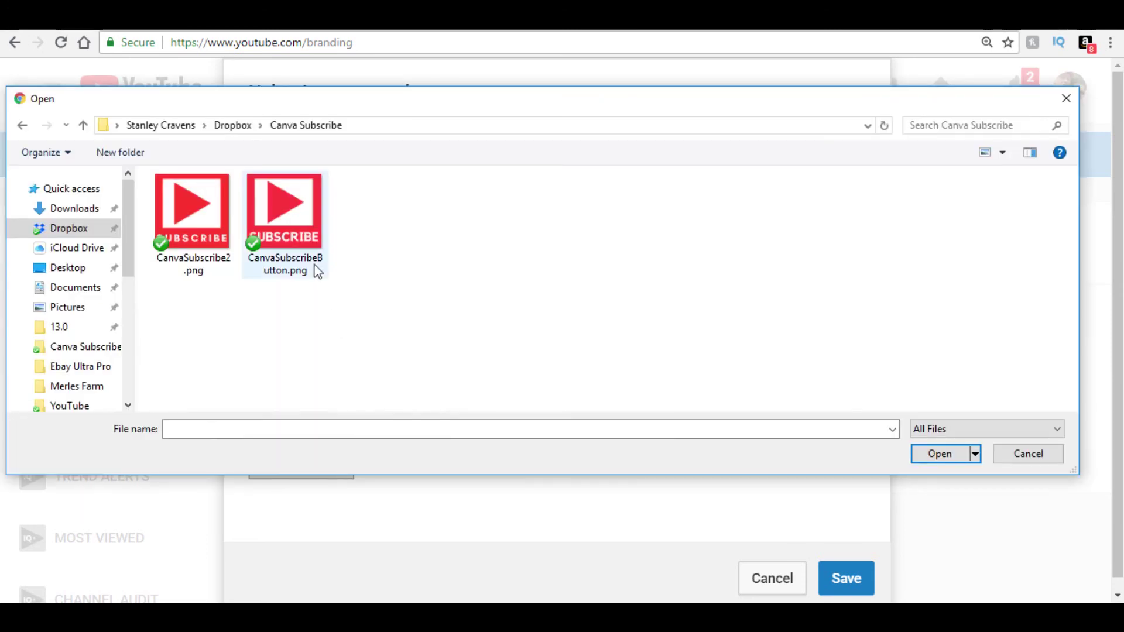
double_click(285, 206)
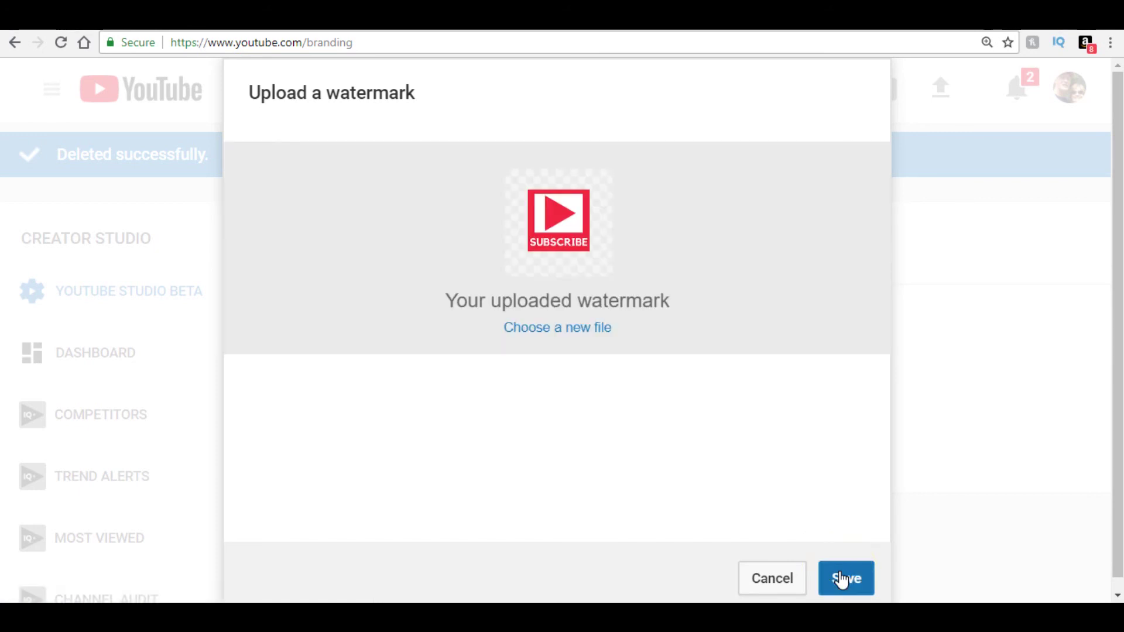
left_click(843, 580)
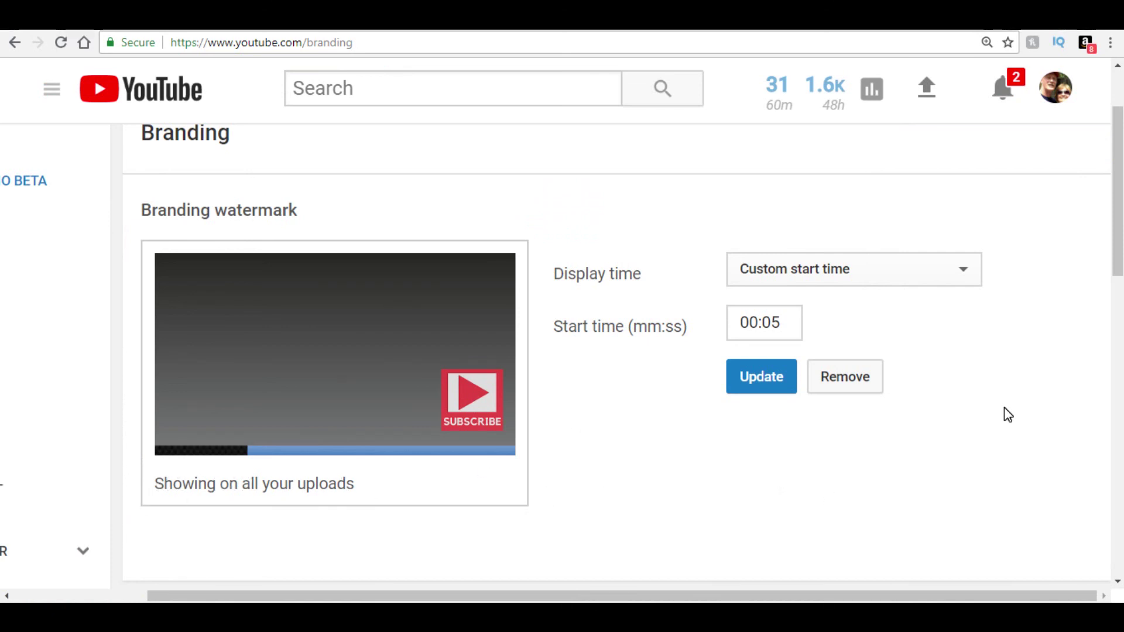
left_click(967, 275)
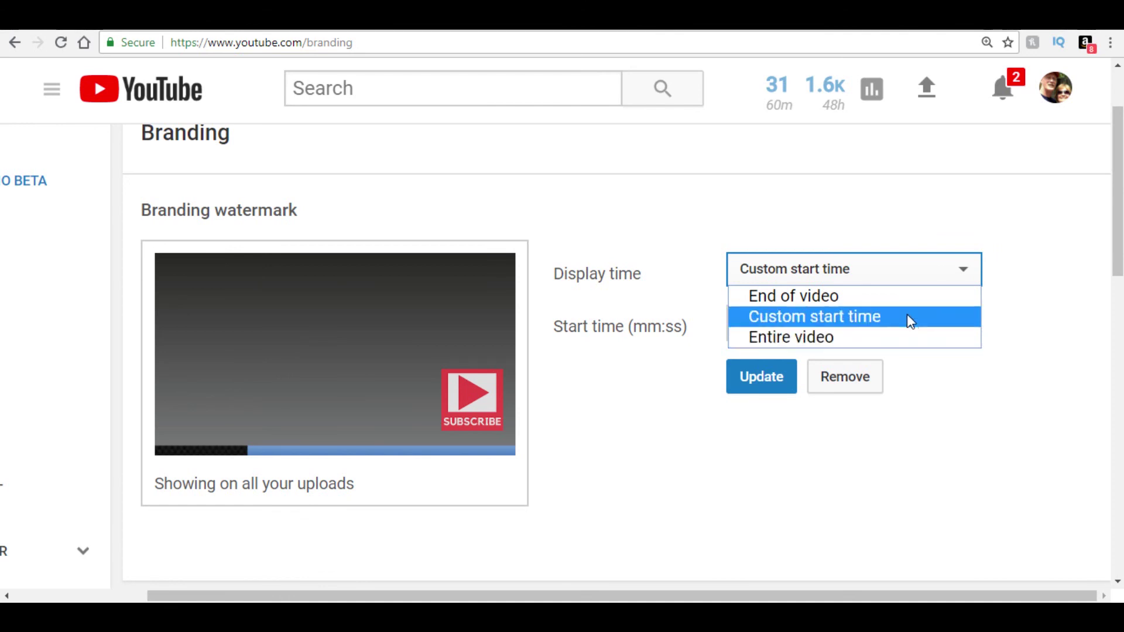
Set the watermark's custom start time to 00:10 and apply the update.
left_click(918, 273)
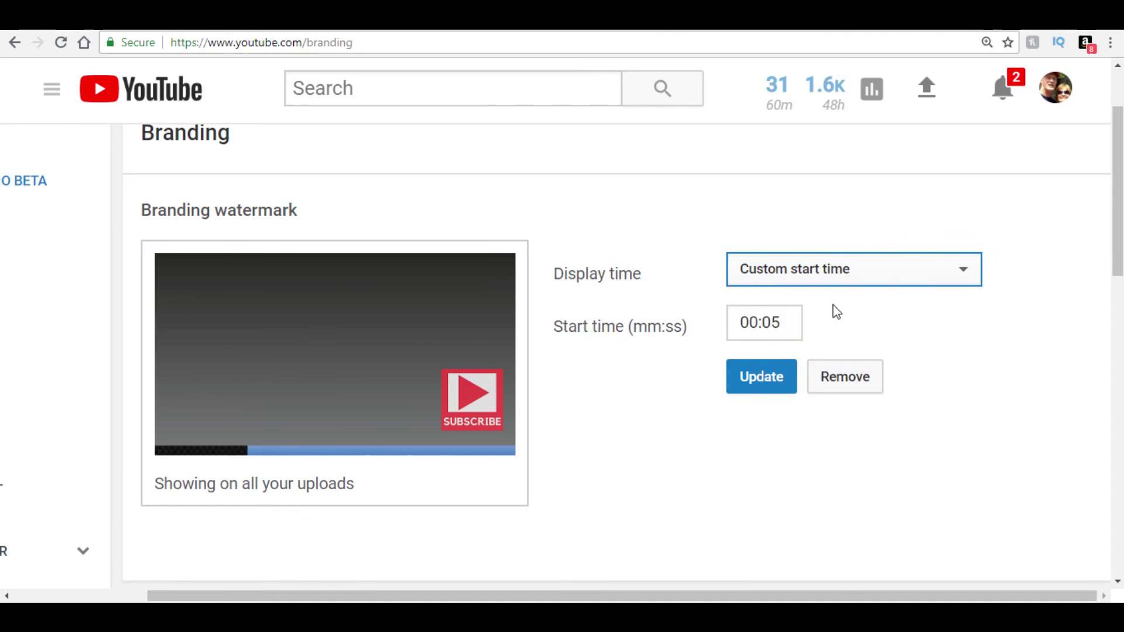
left_click(790, 321)
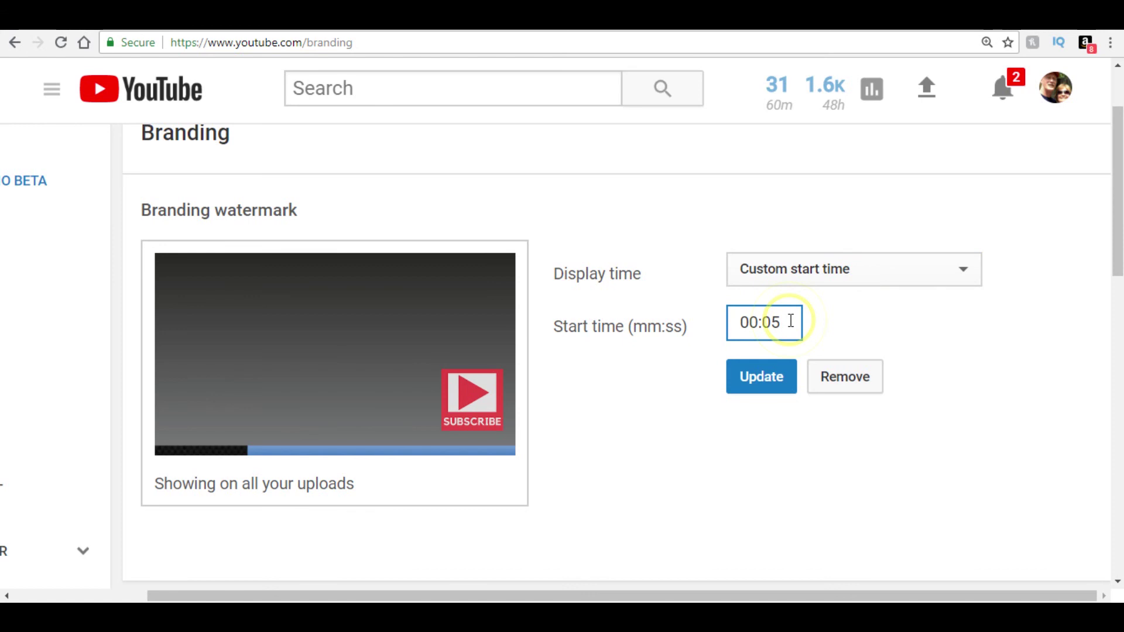
key("BackSpace")
key("BackSpace")
type("0")
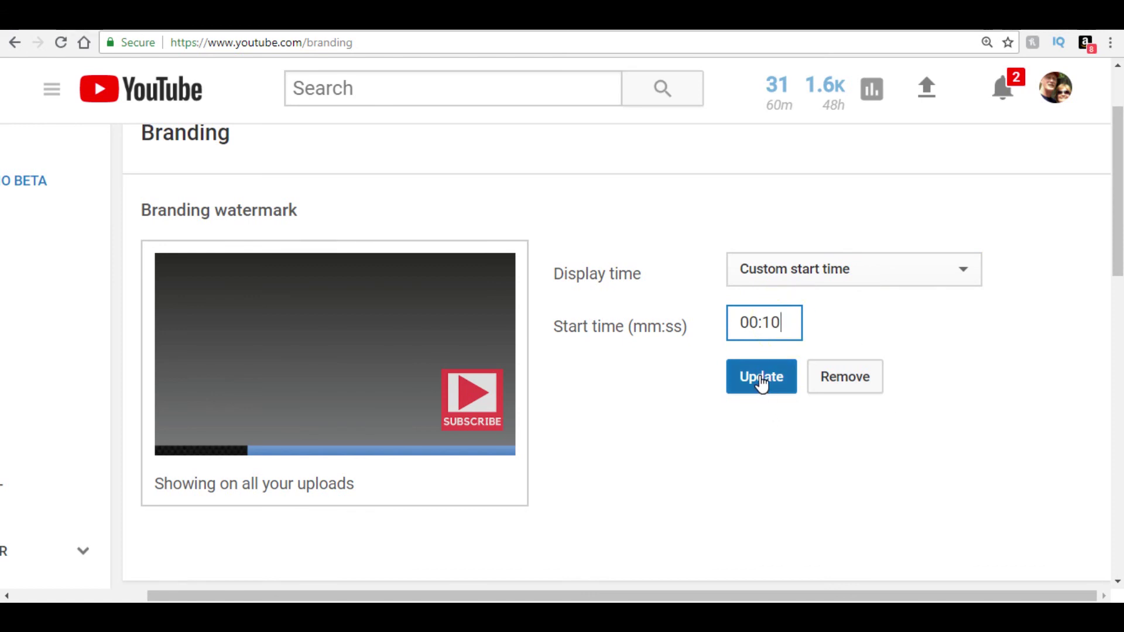
left_click(760, 380)
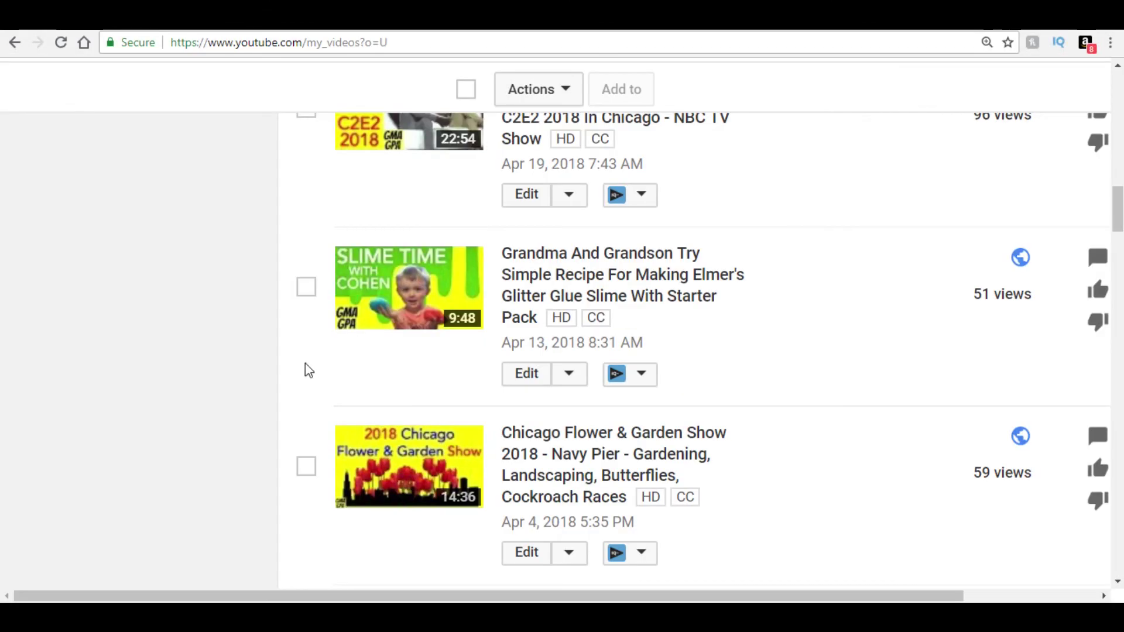
Open the Grandma And Grandson glitter glue slime video from Video Manager.
left_click(393, 301)
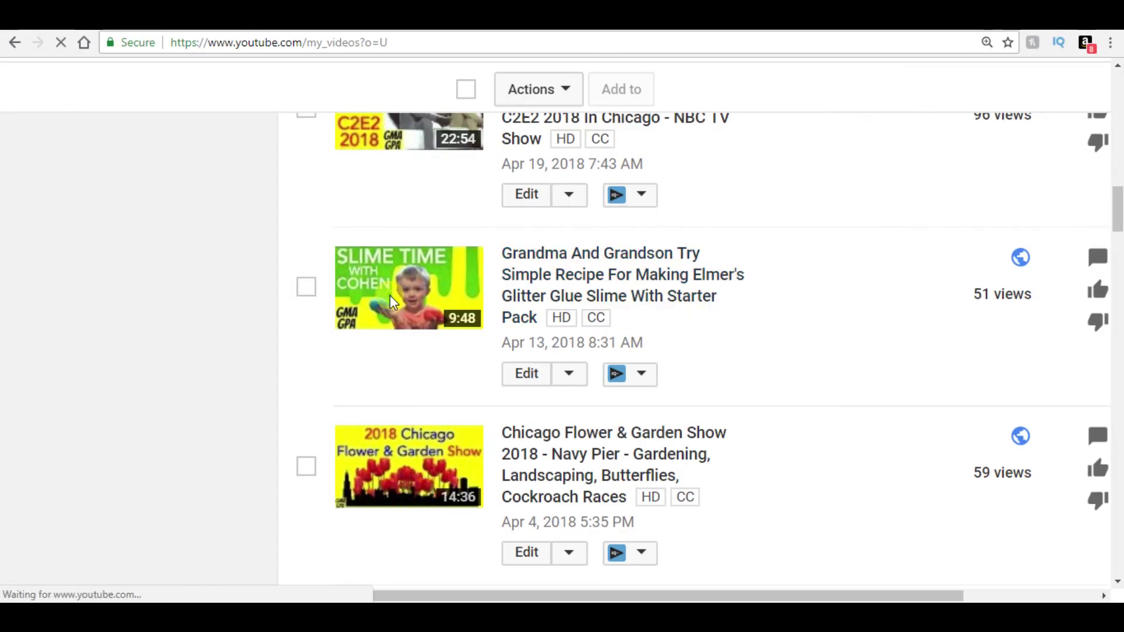